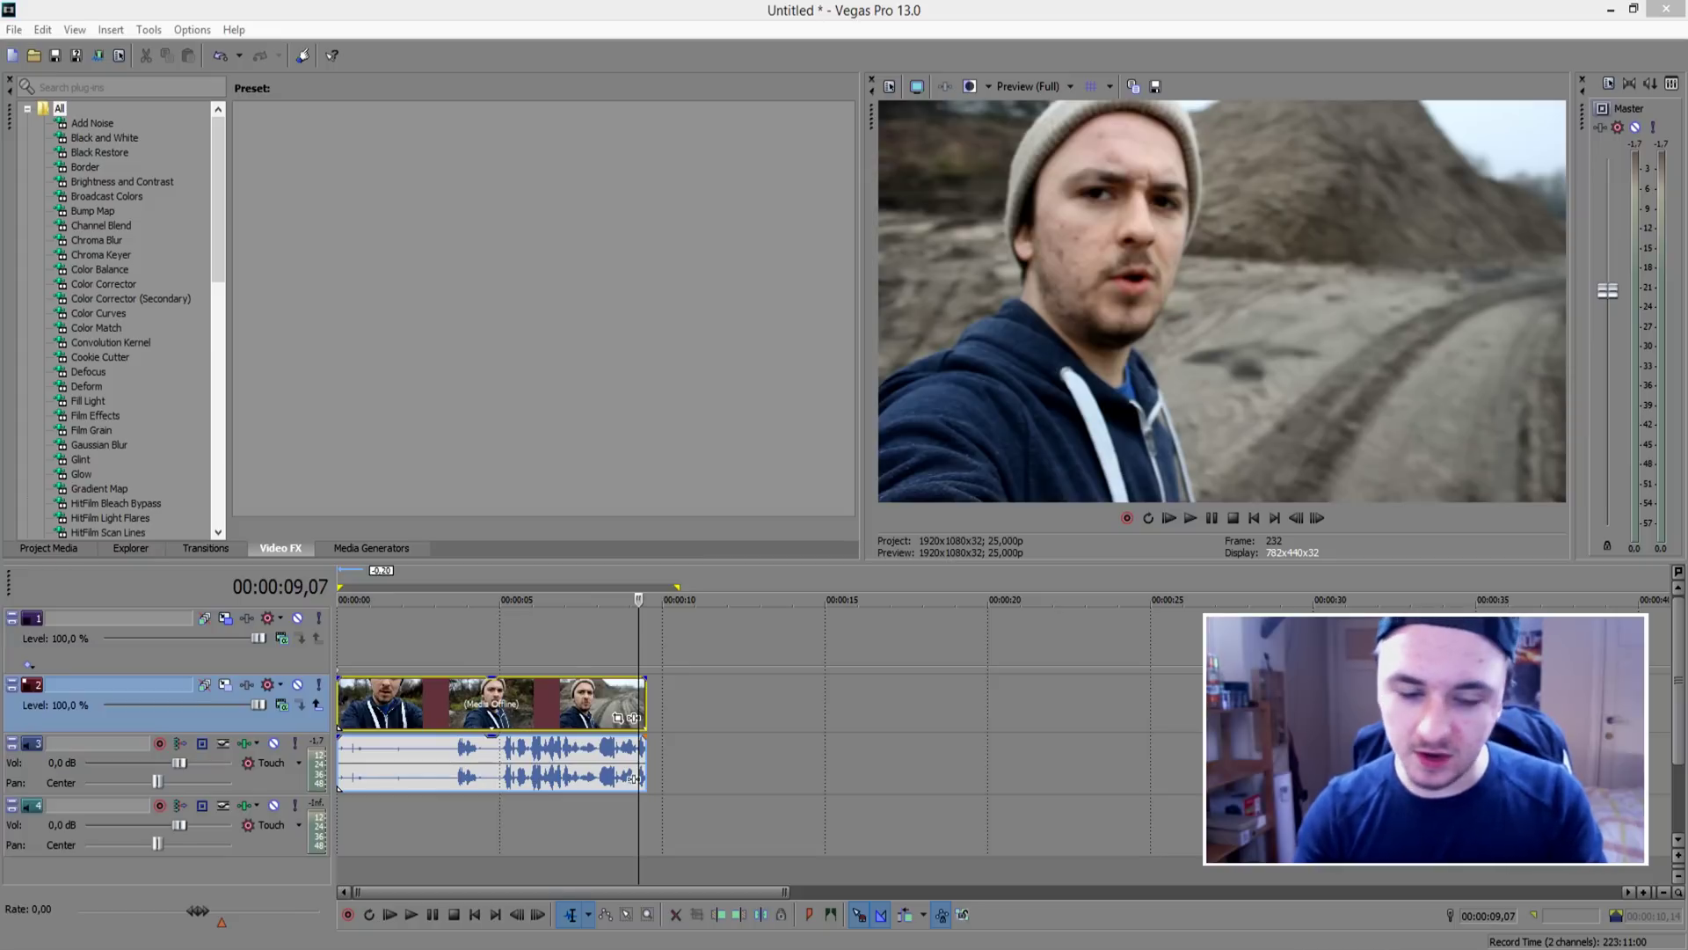
Step: Scrub through the vlog to find a good moment to freeze
left_click(433, 636)
left_click(505, 631)
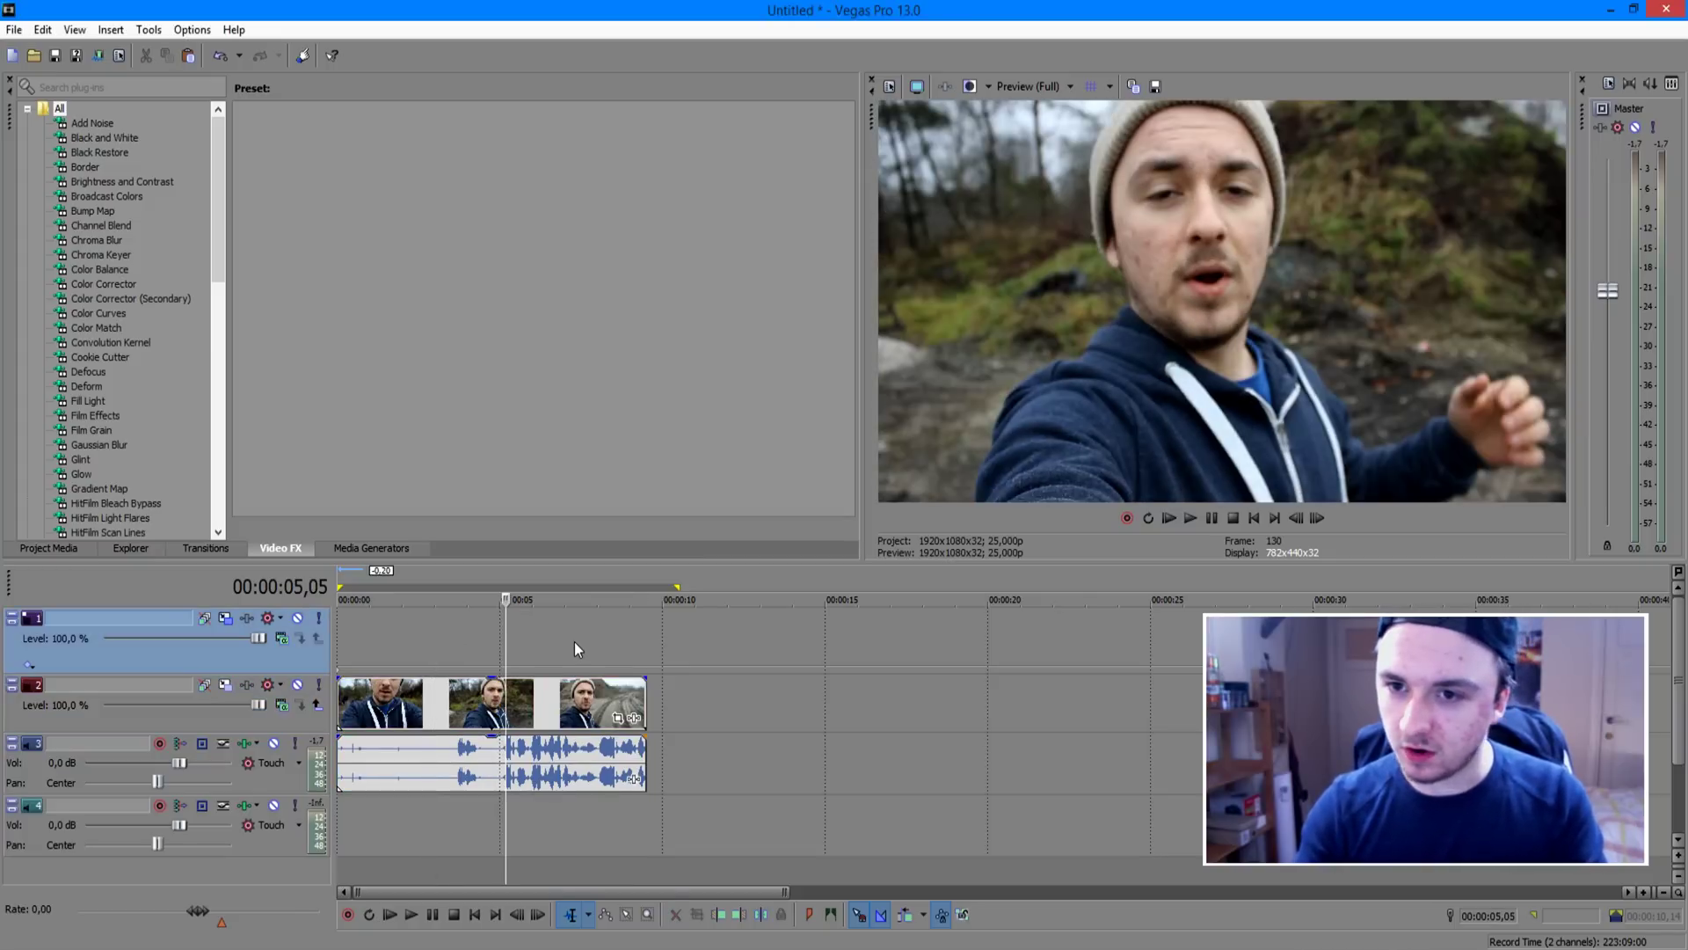
left_click(572, 634)
left_click(435, 640)
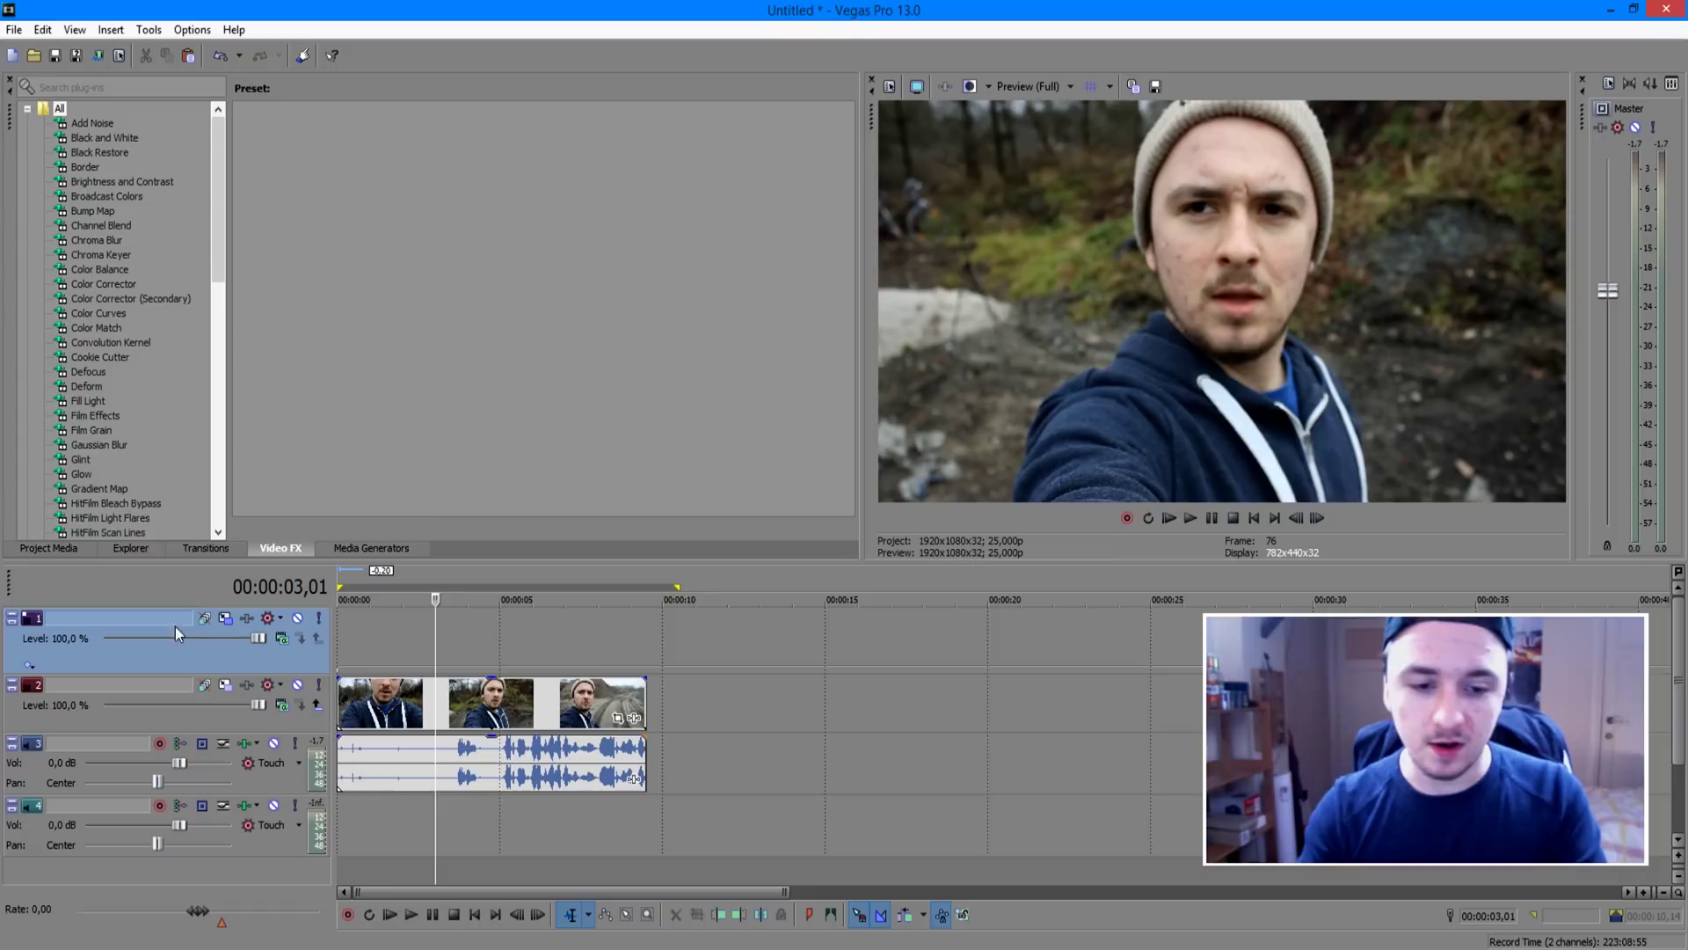
left_click(482, 646)
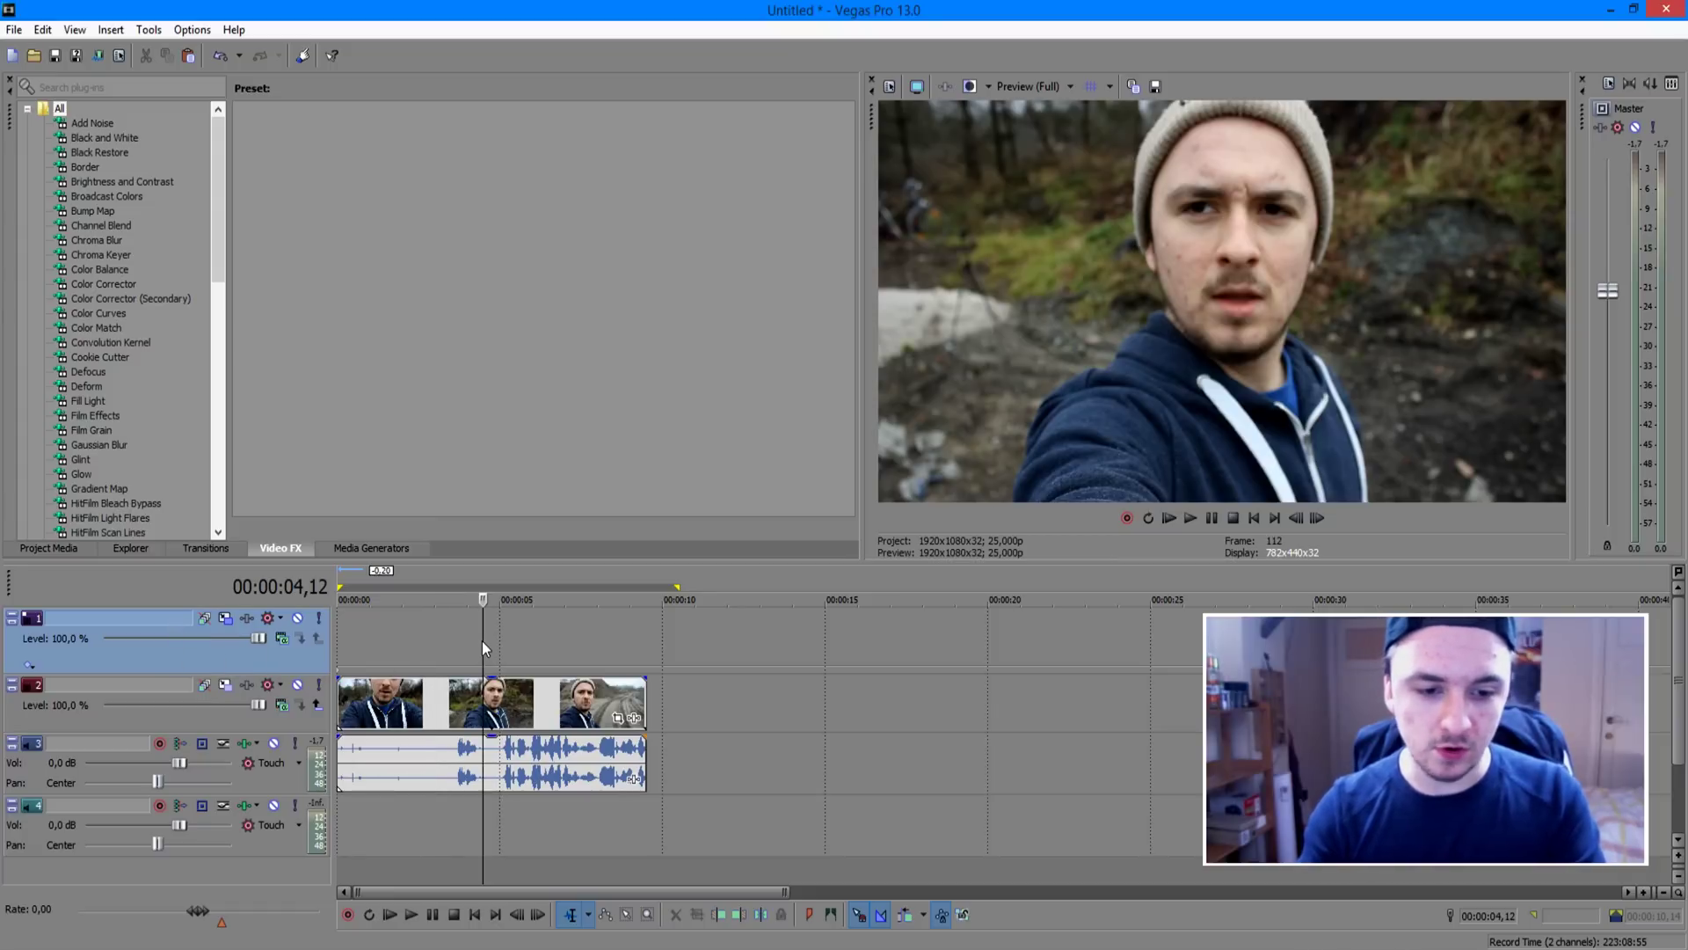
left_click(503, 636)
Step: Play to the freeze moment, then step frame by frame to 00:00:06,24
key("space")
scroll(588, 675, "up", 2)
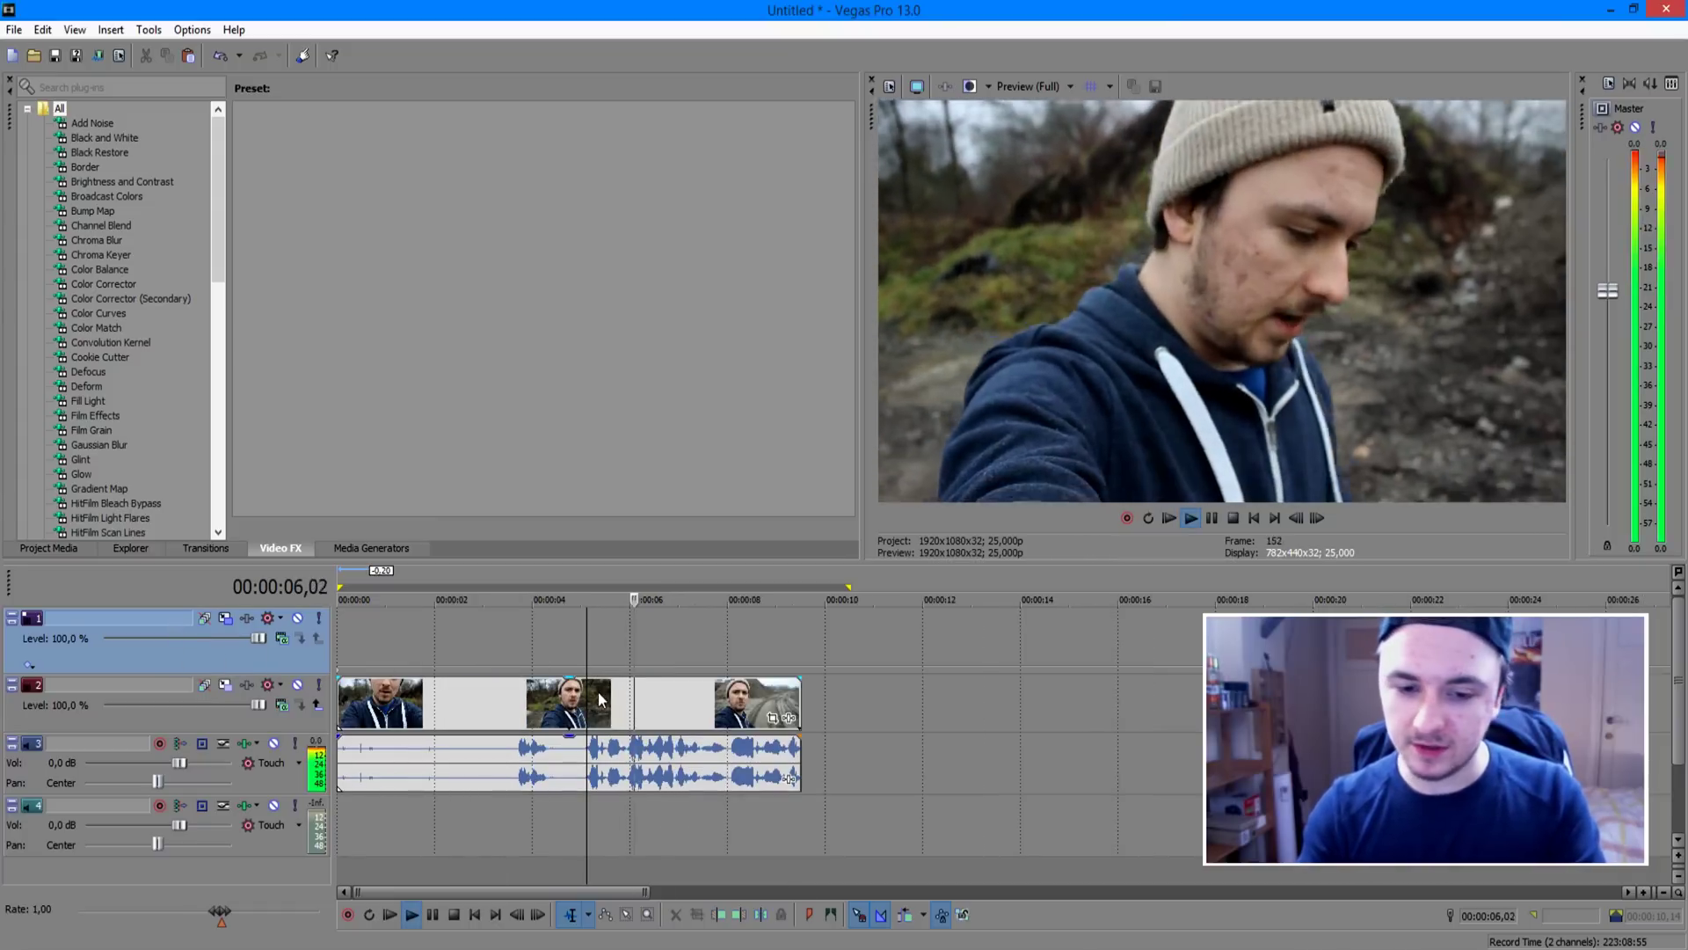
key("space")
left_click(615, 695)
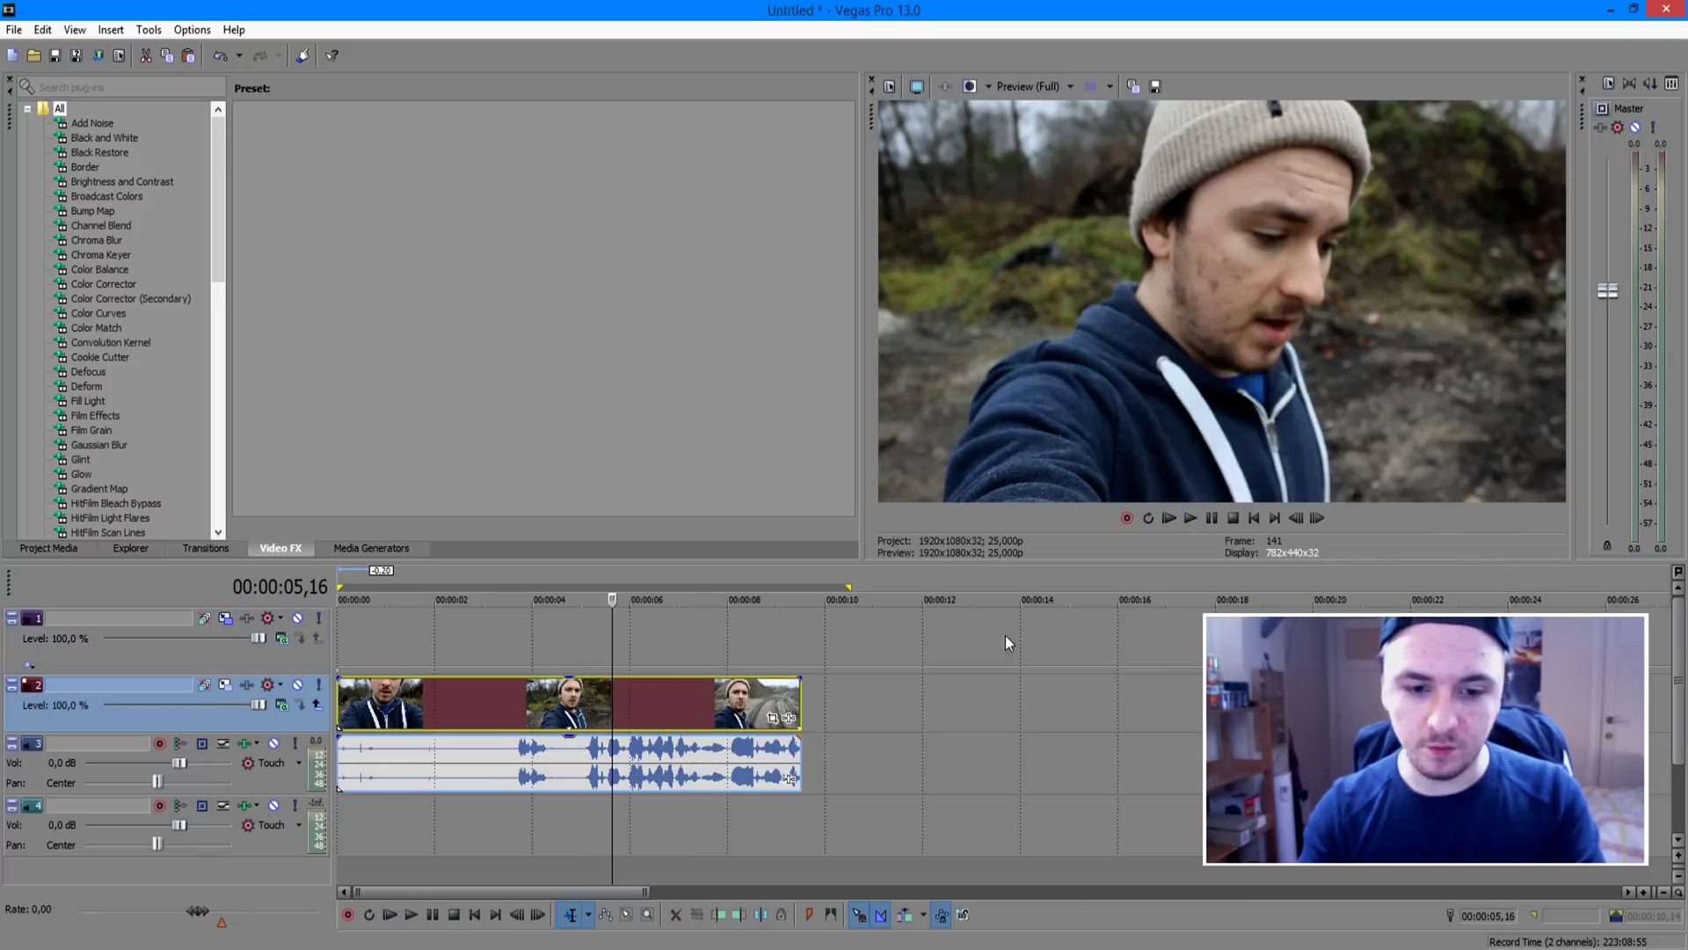
left_click(1319, 517)
left_click(1319, 518)
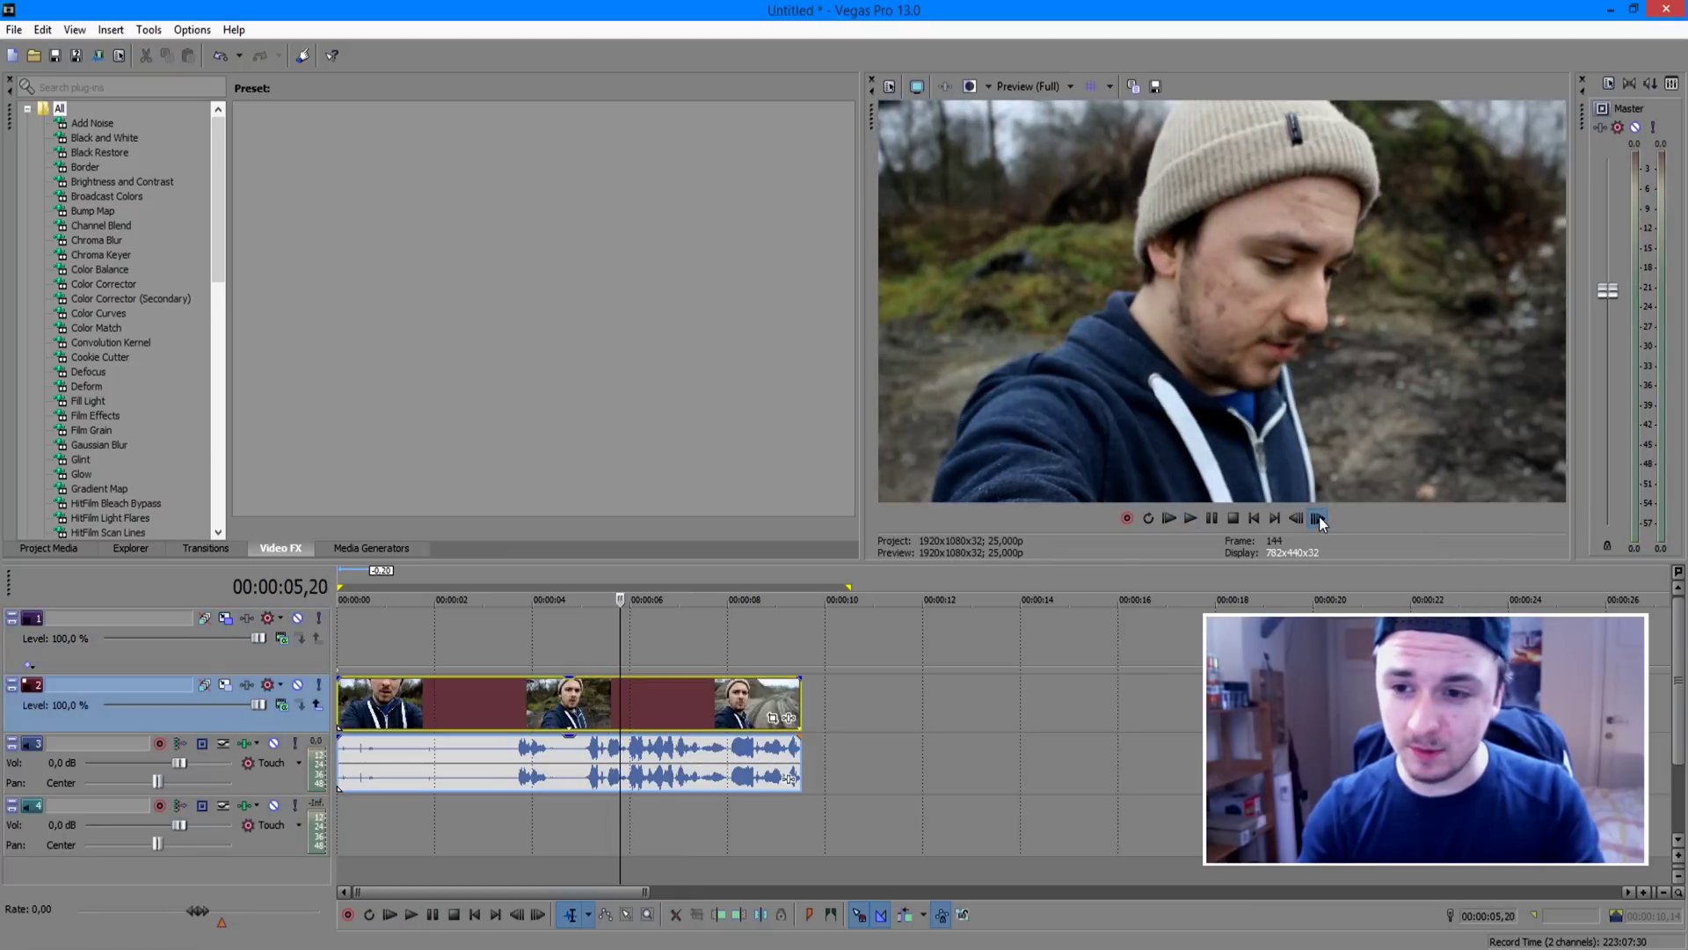
left_click_drag(1319, 518, 1319, 518)
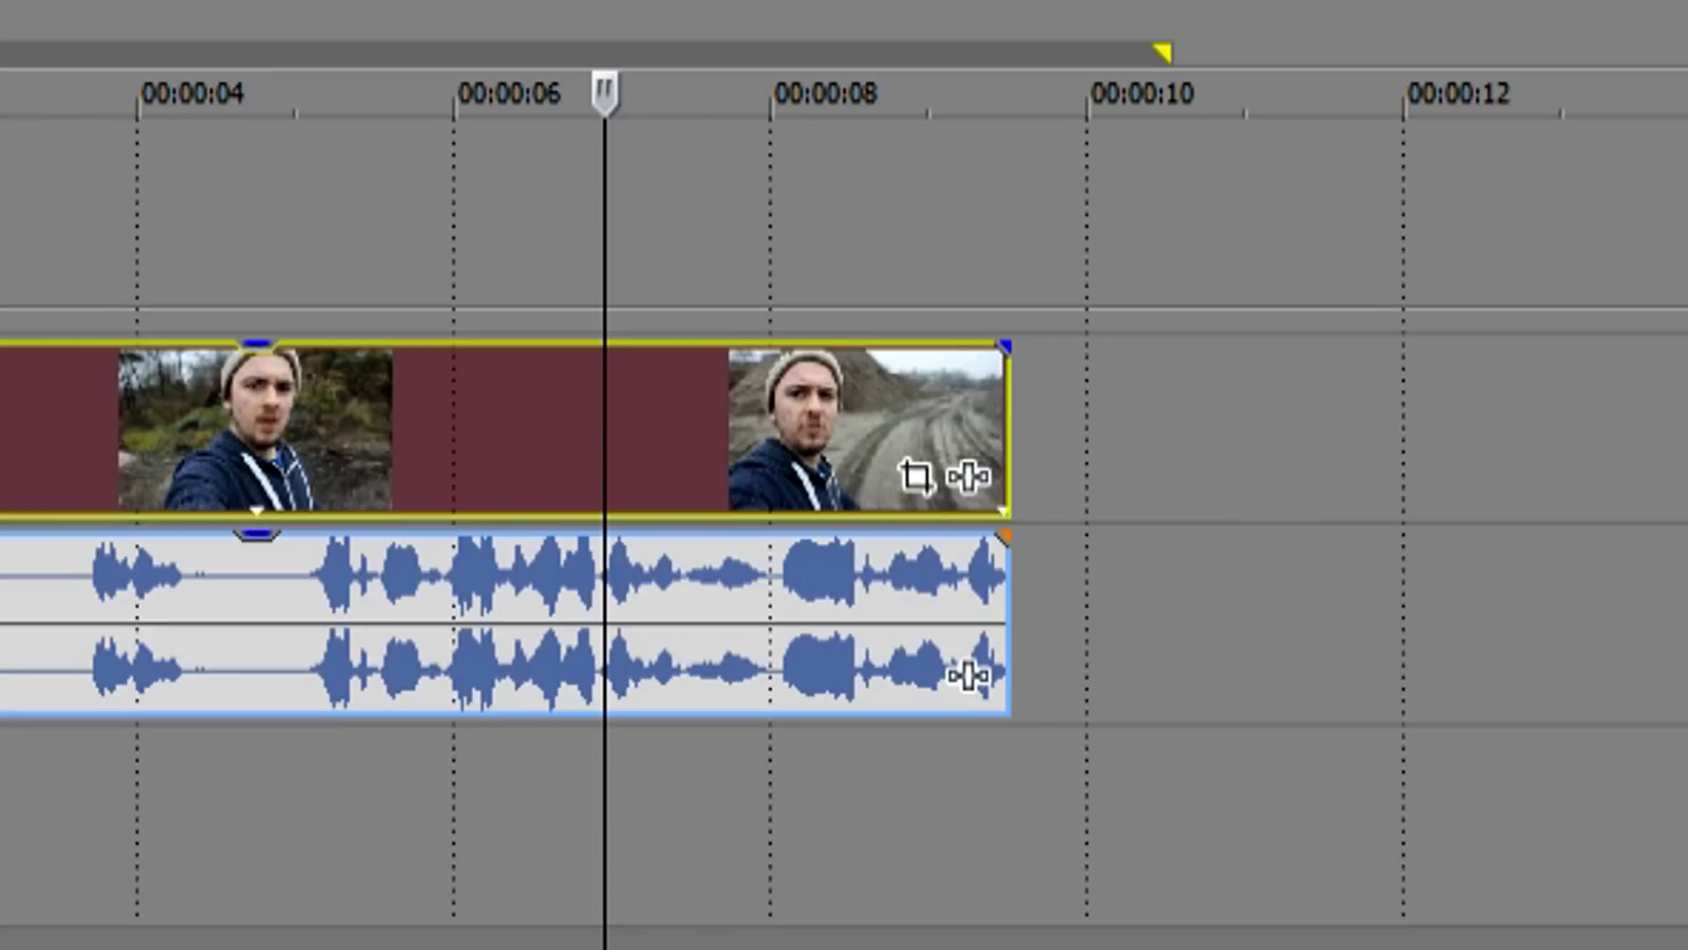
Step: Split the clip and audio at 06,24 and delete the footage after the split
key("s")
scroll(782, 688, "up", 3)
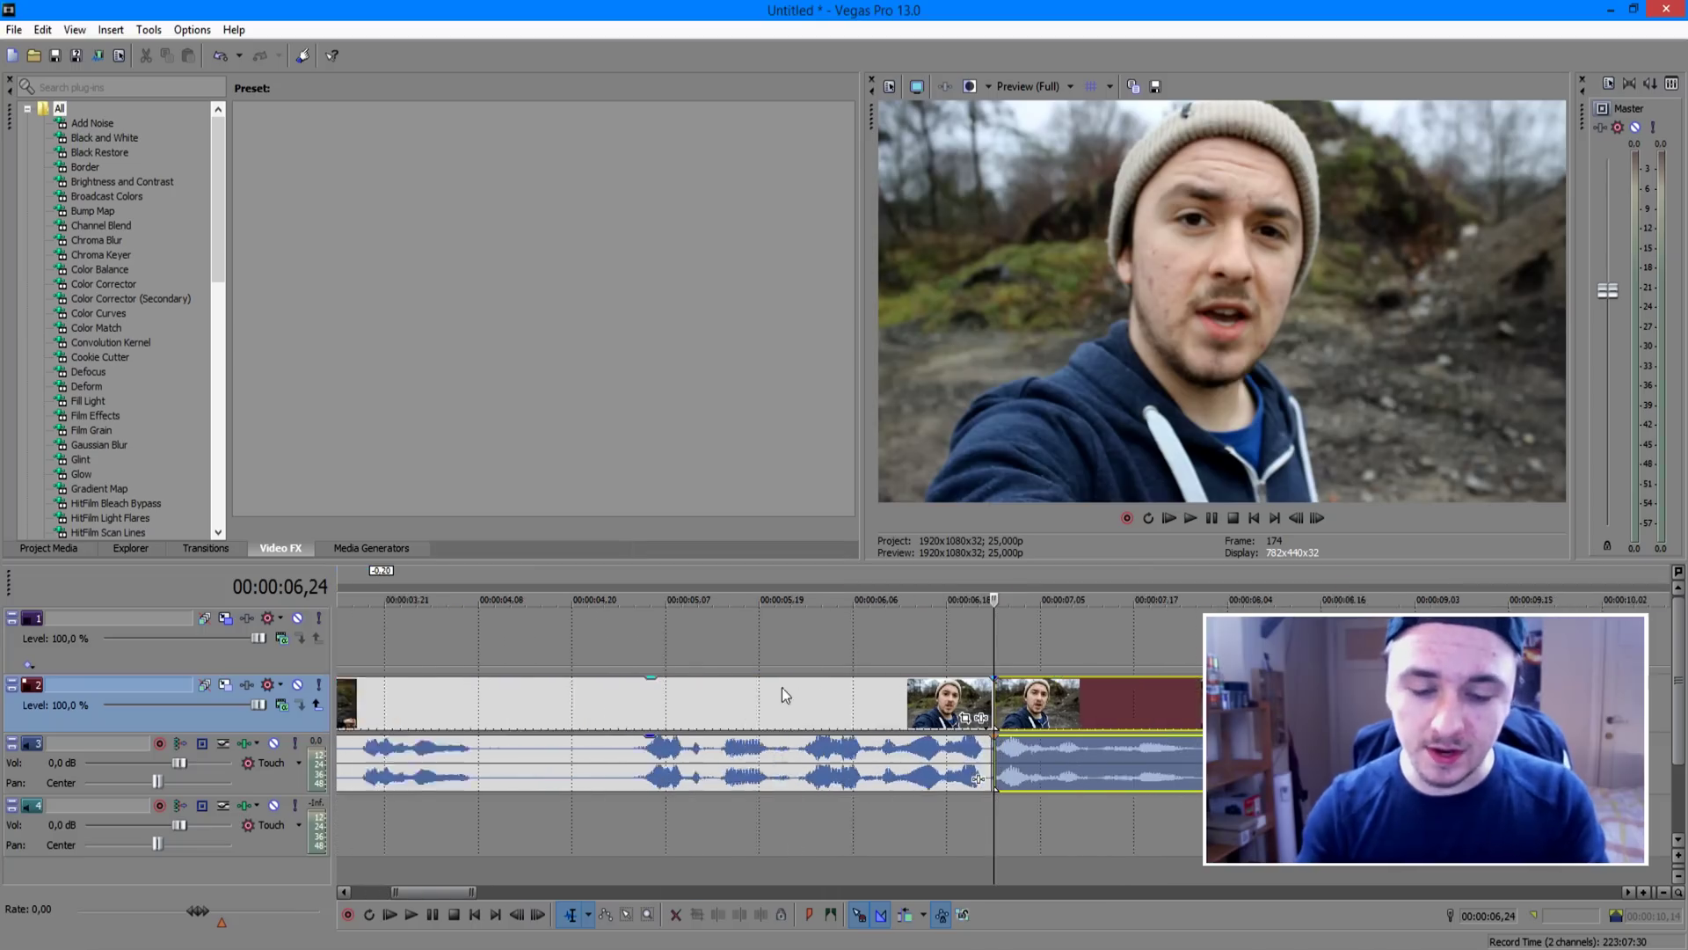
scroll(874, 704, "down", 3)
key("Delete")
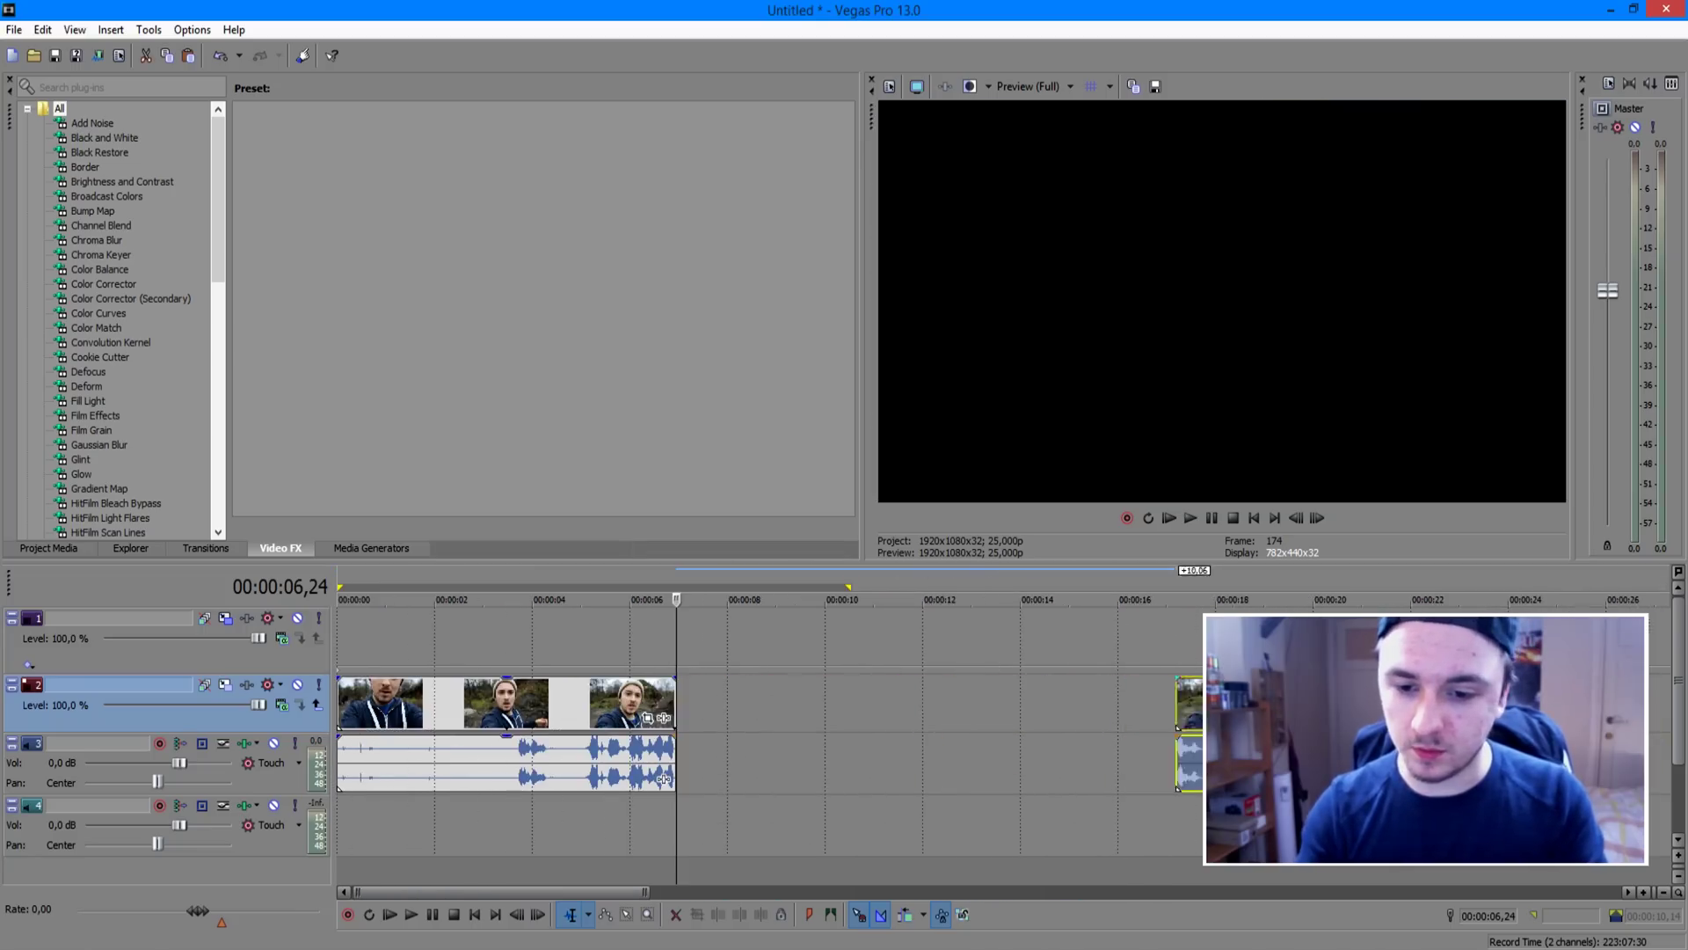
Step: Extend the first video event's end slightly past the cut, to about 7 seconds
scroll(794, 701, "up", 4)
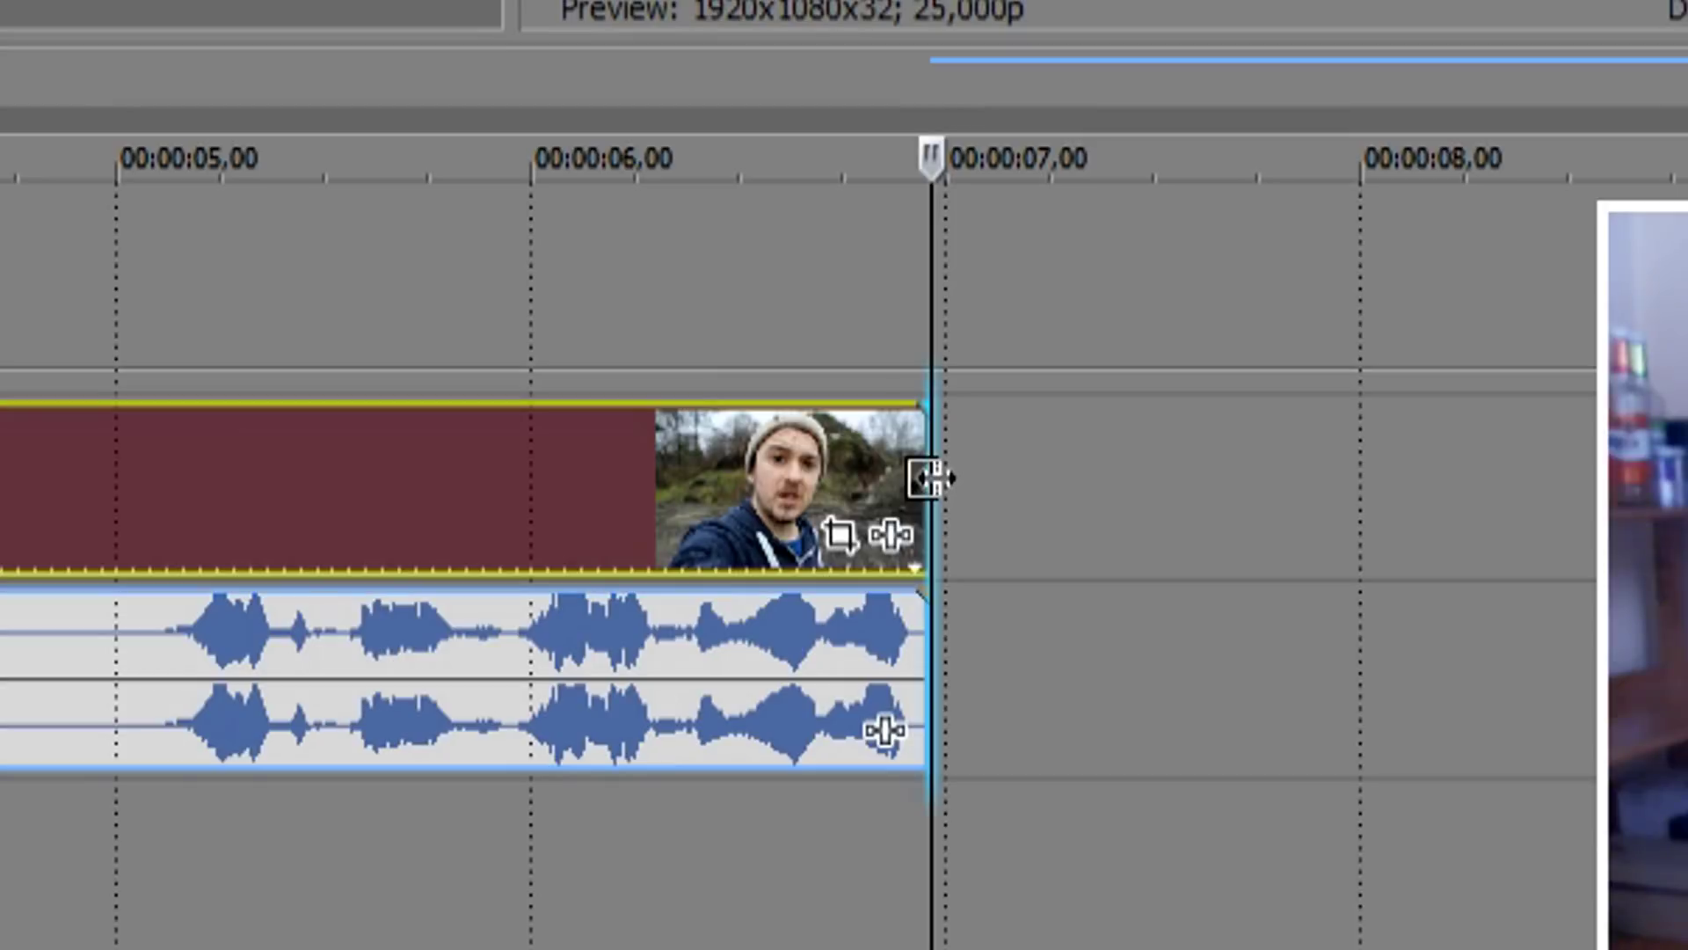
left_click_drag(993, 700, 1007, 699)
left_click_drag(979, 472, 991, 467)
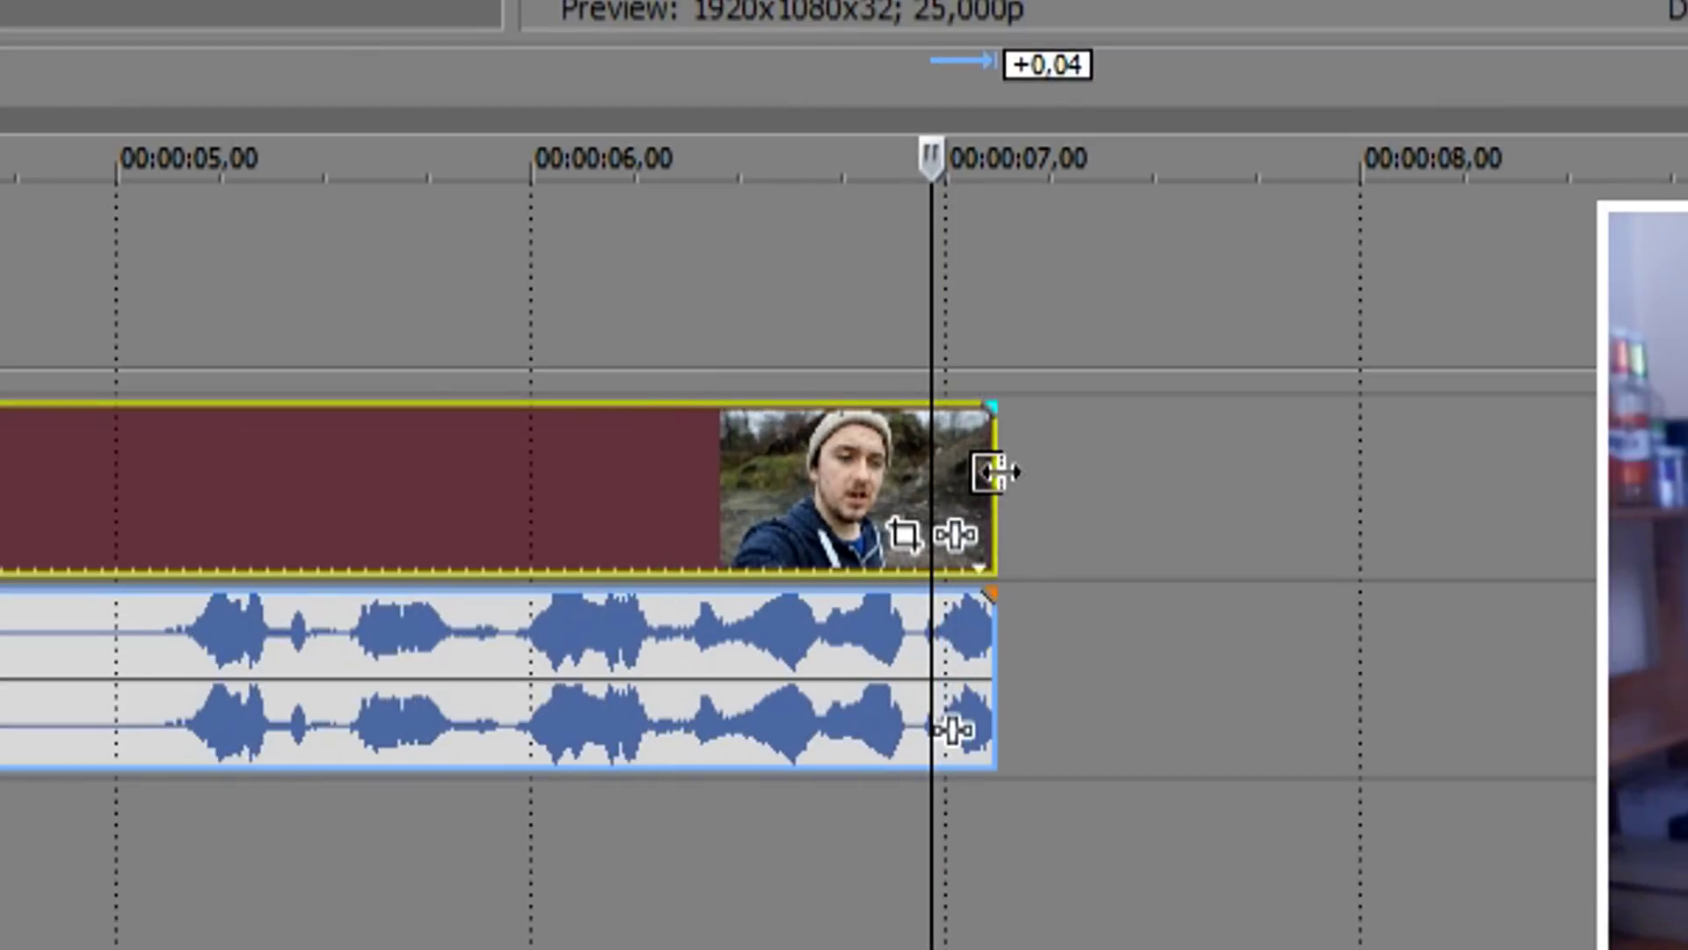
Step: Remove the short audio piece left after the cut
scroll(994, 479, "up", 4)
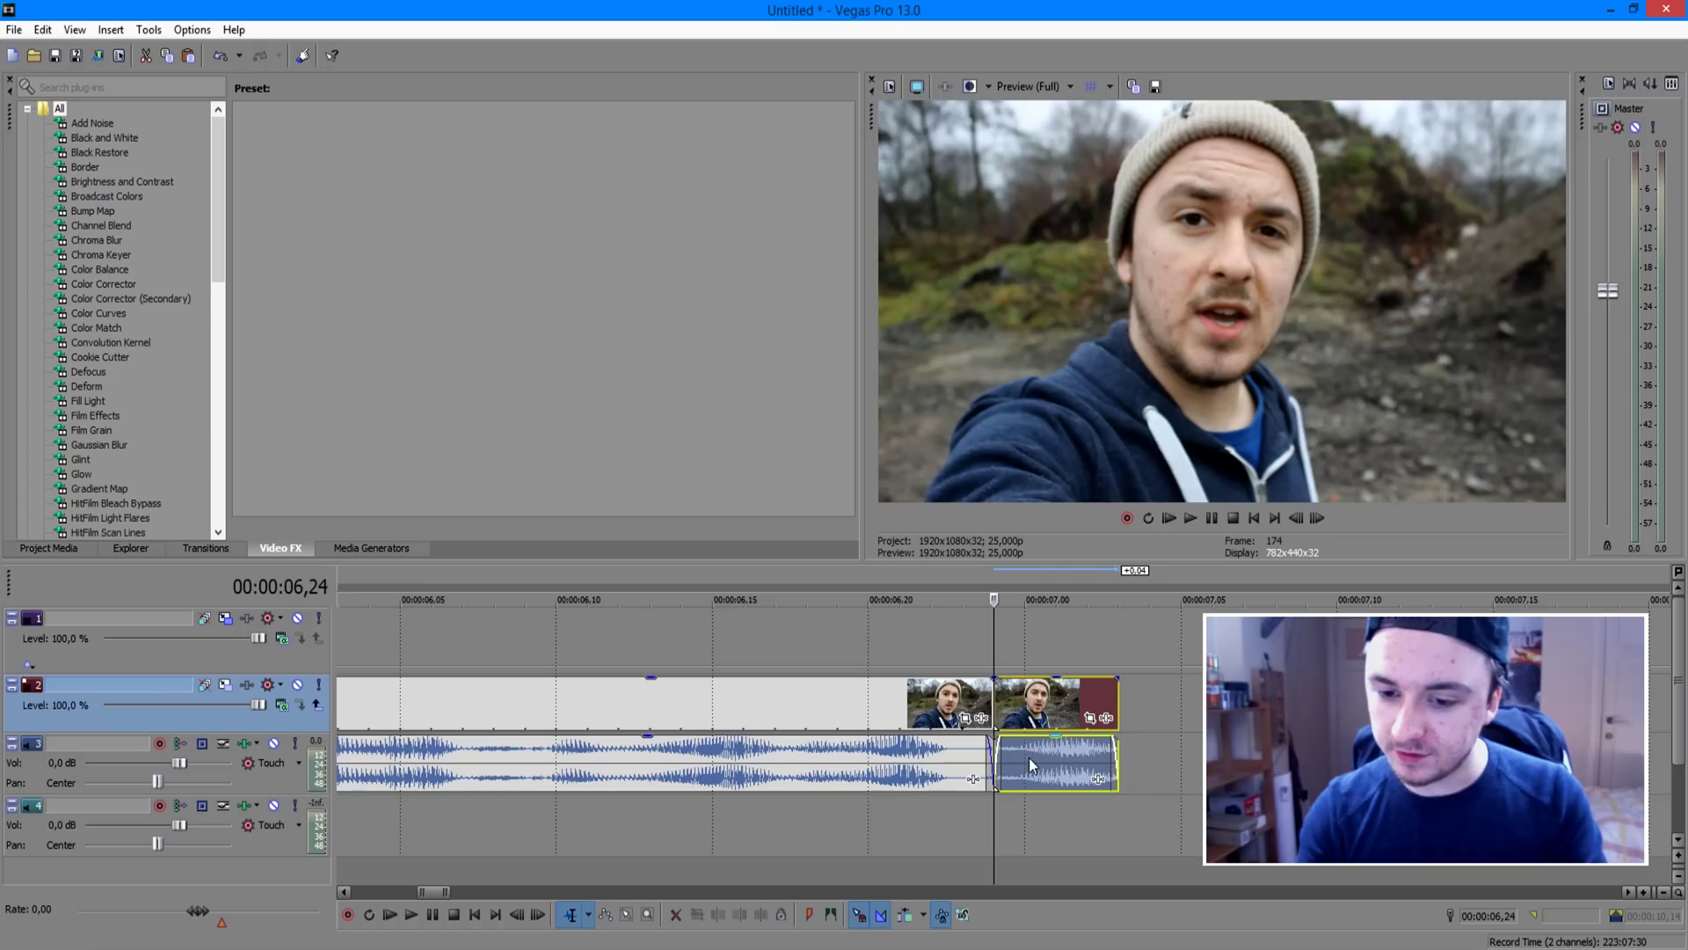
left_click(1031, 765)
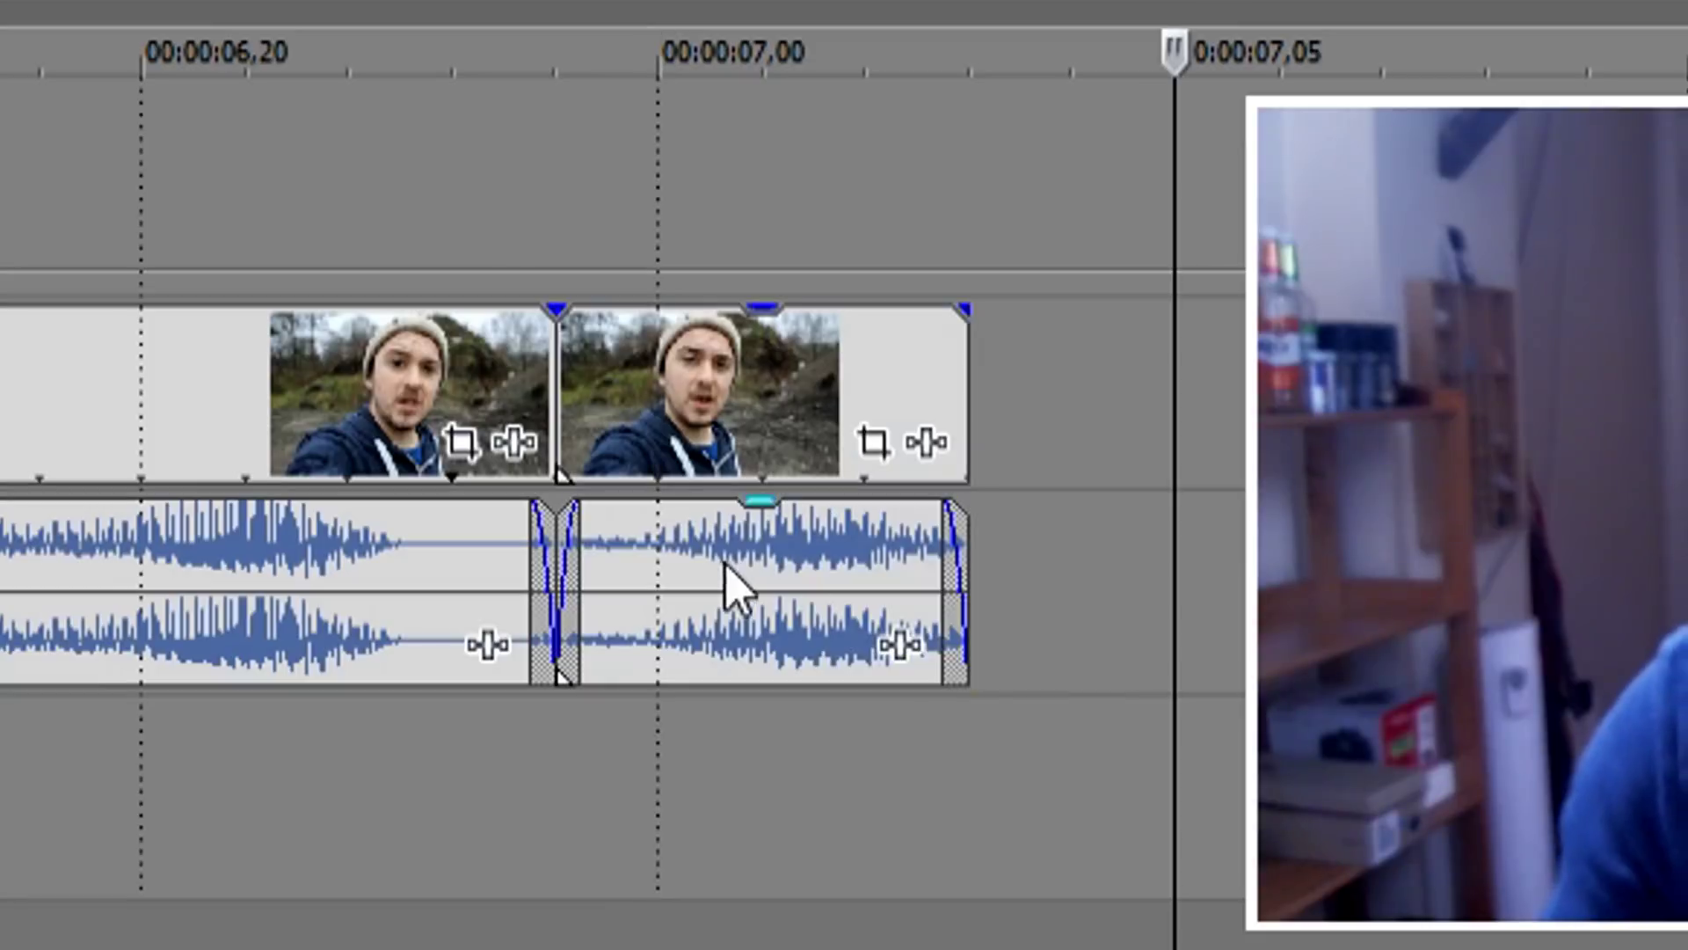
left_click_drag(1045, 755, 1100, 755)
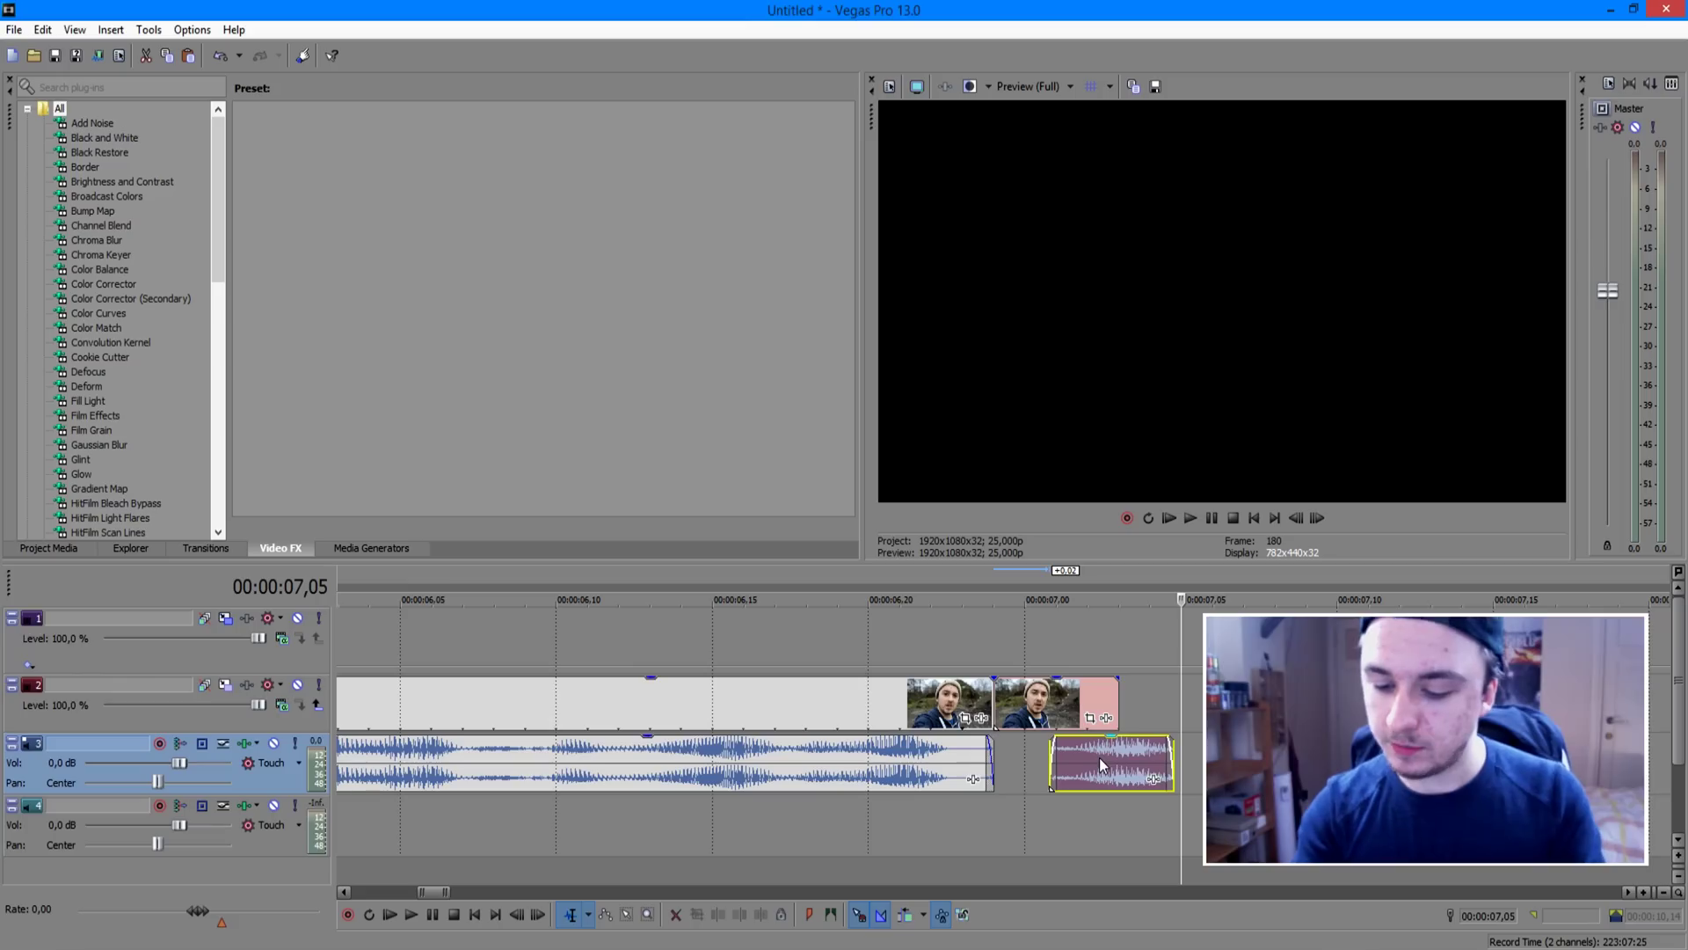
key("Delete")
Step: Select the short video piece and play back across the cut to check it
left_click(630, 379)
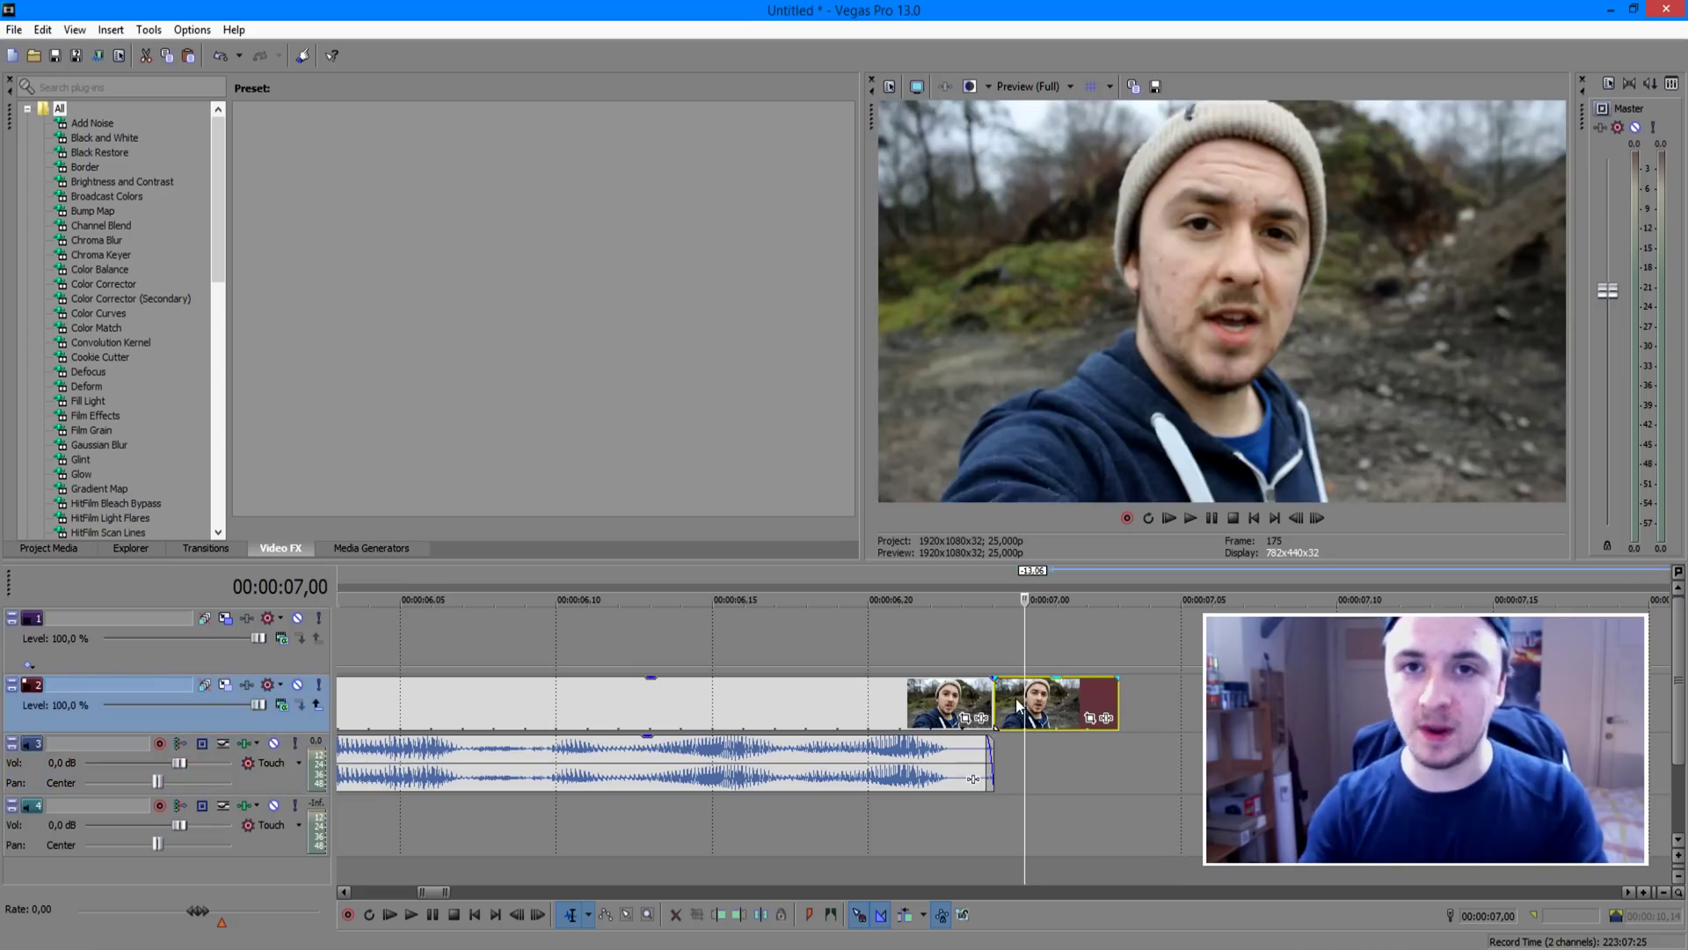
left_click(890, 614)
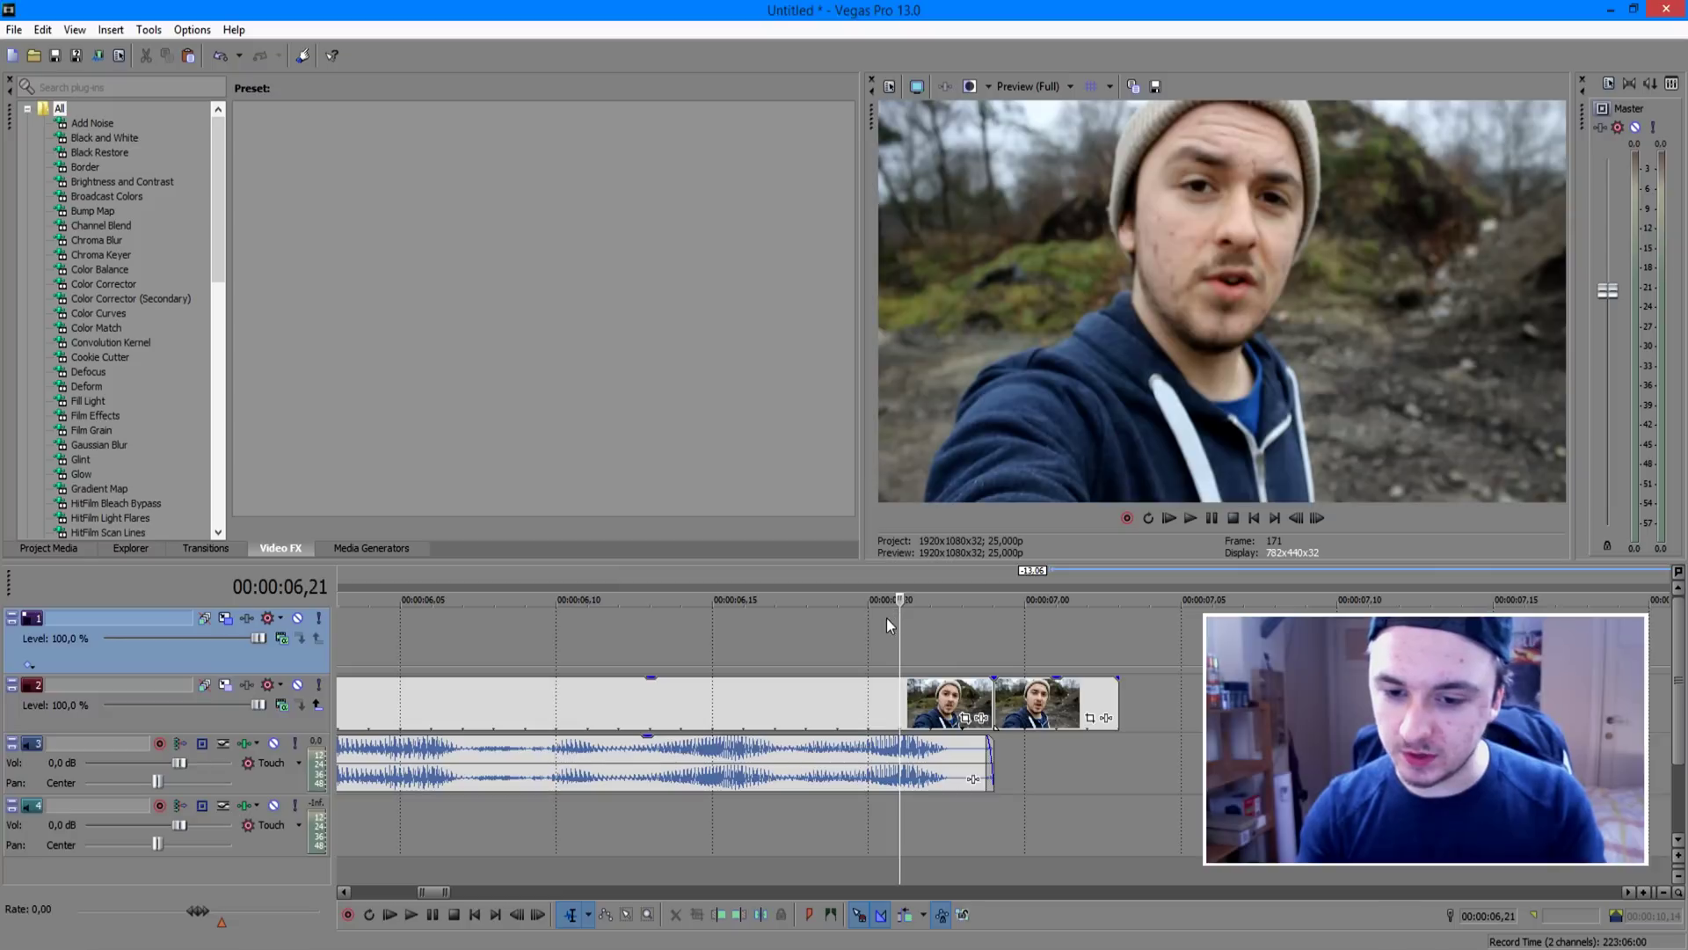
key("space")
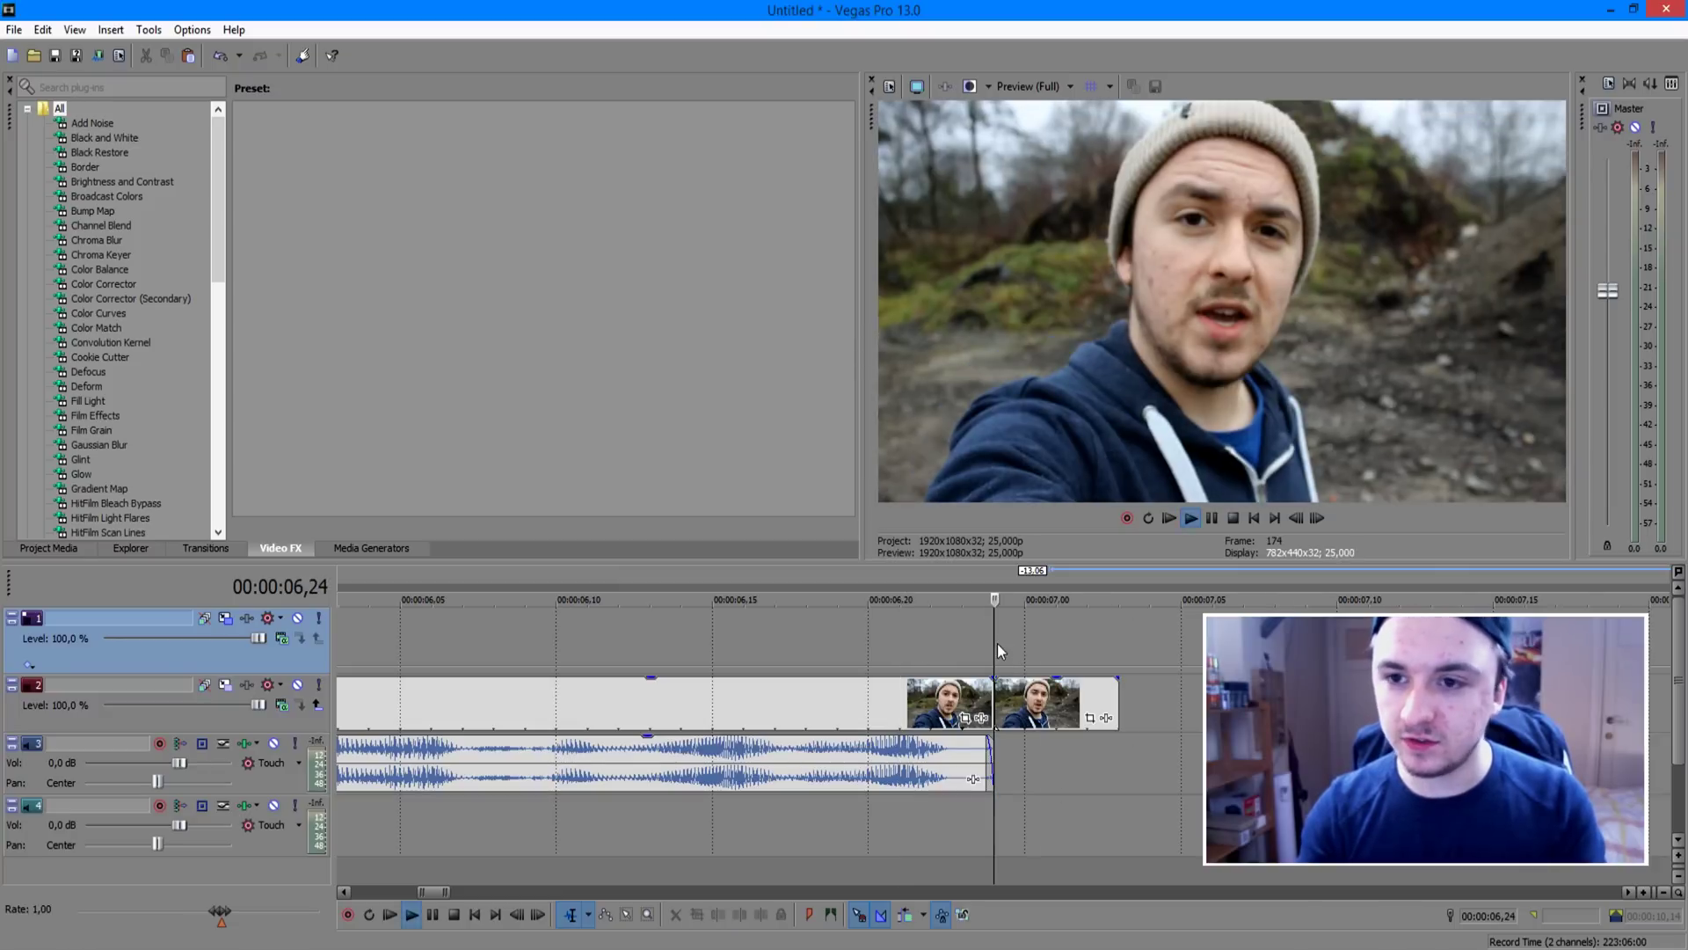
key("space")
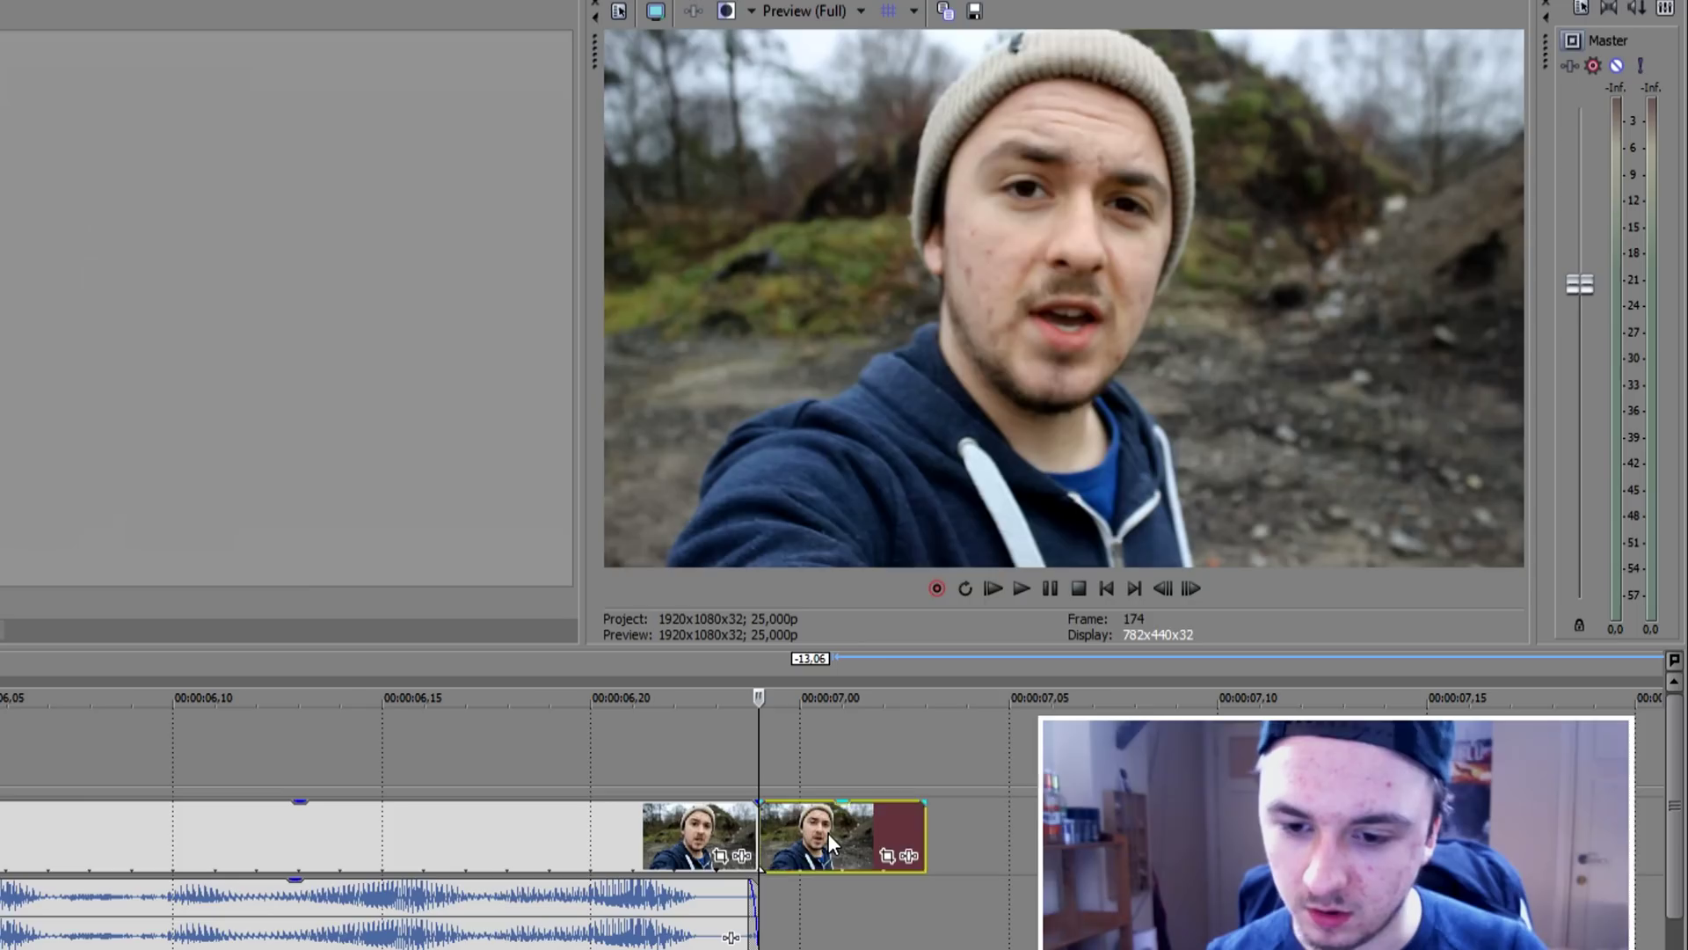
Step: Add a Velocity envelope to the short clip and set it to 0
right_click(1057, 723)
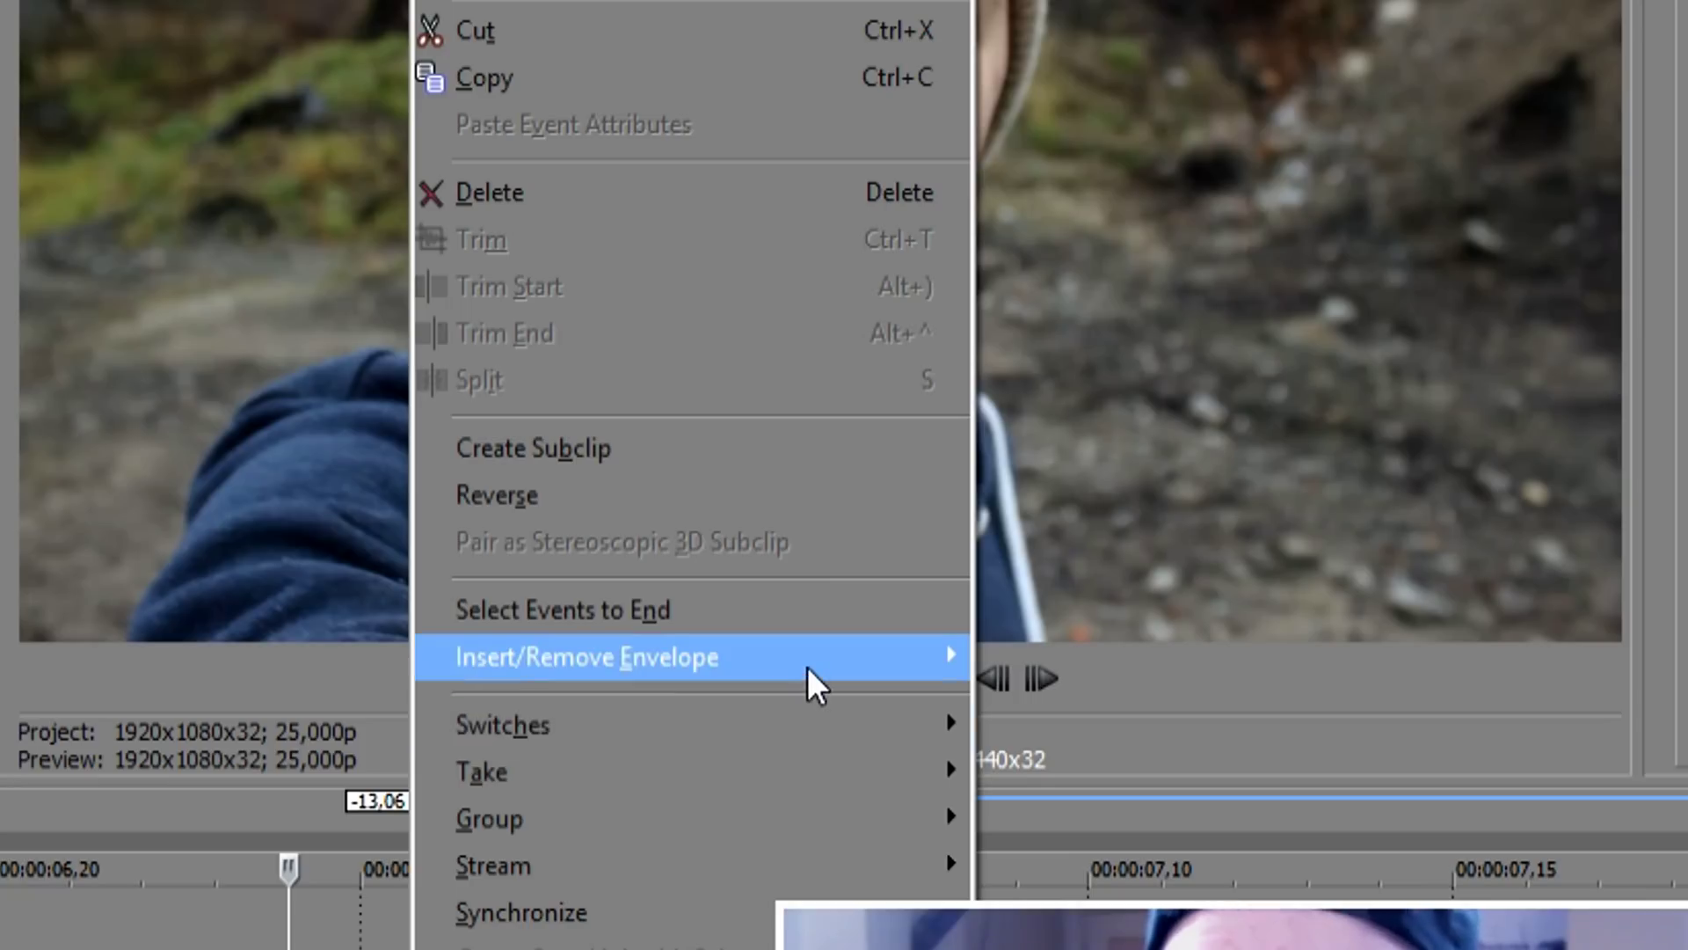
mouse_move(815, 685)
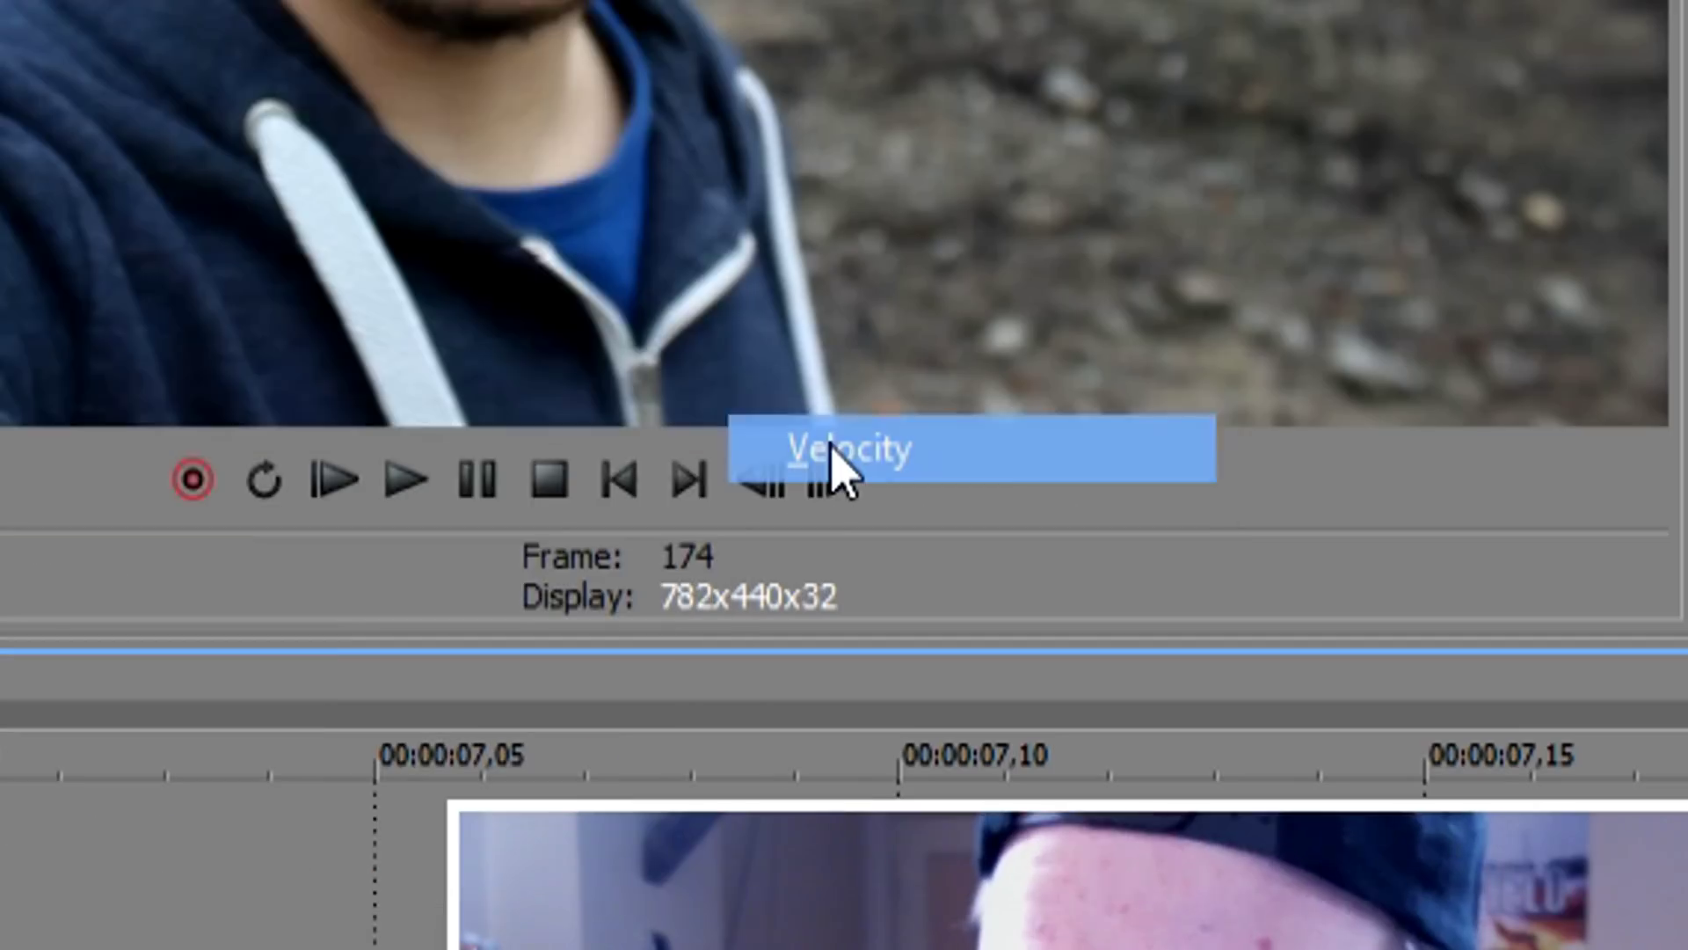
left_click(1055, 659)
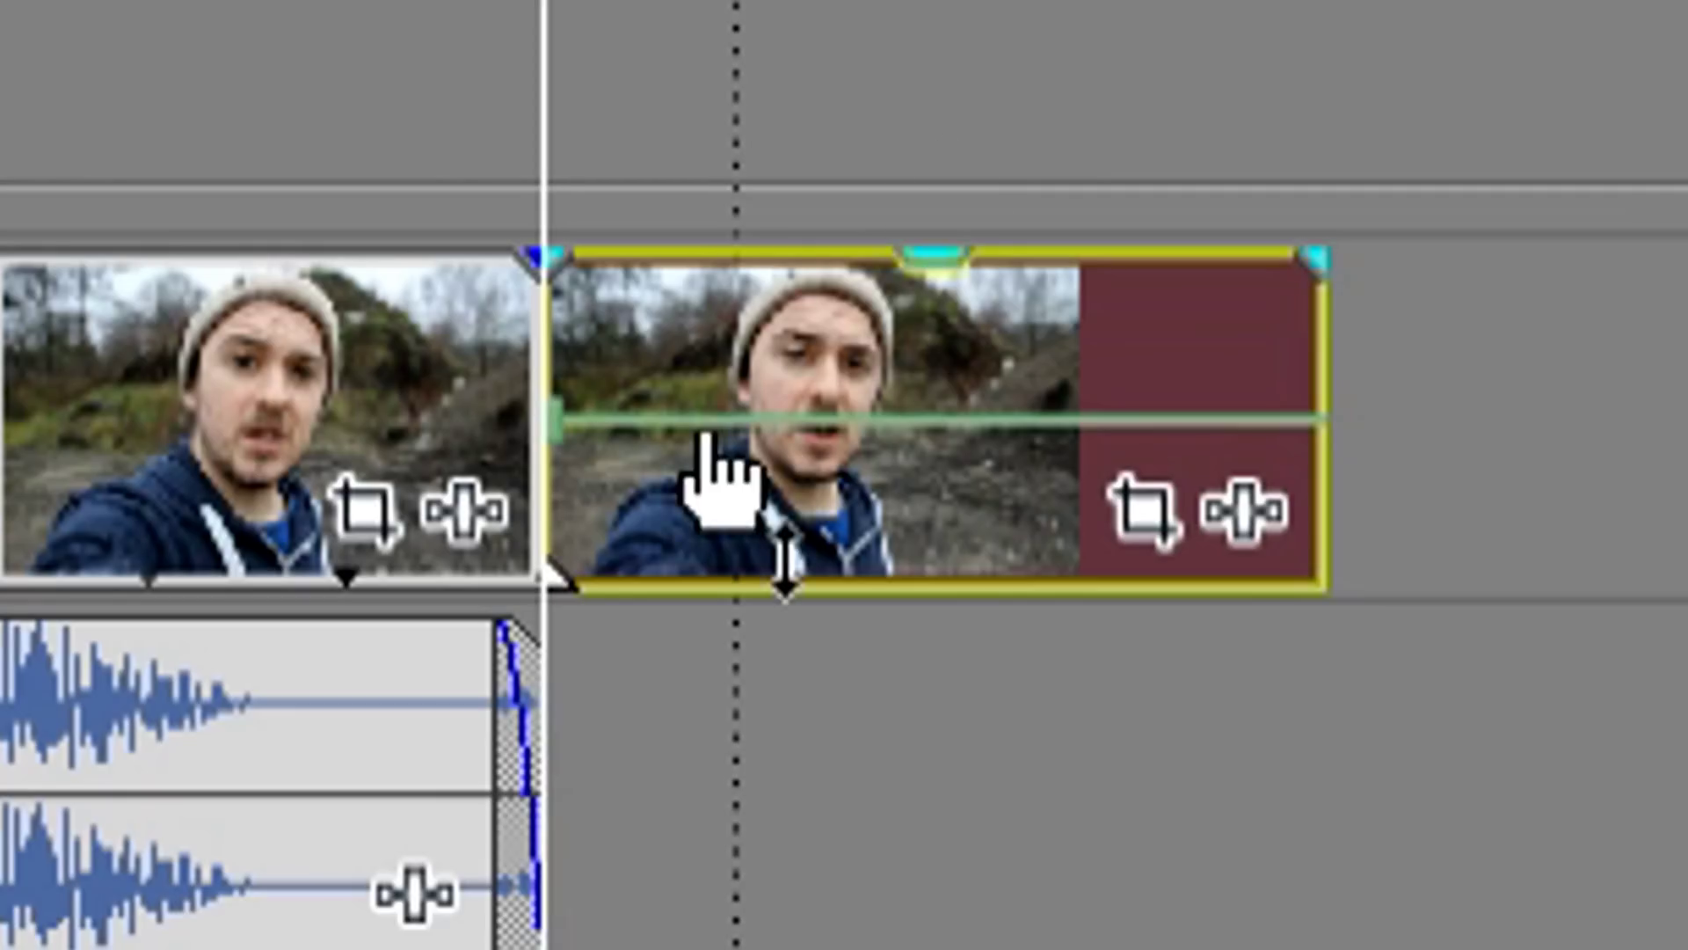
scroll(810, 546, "up", 5)
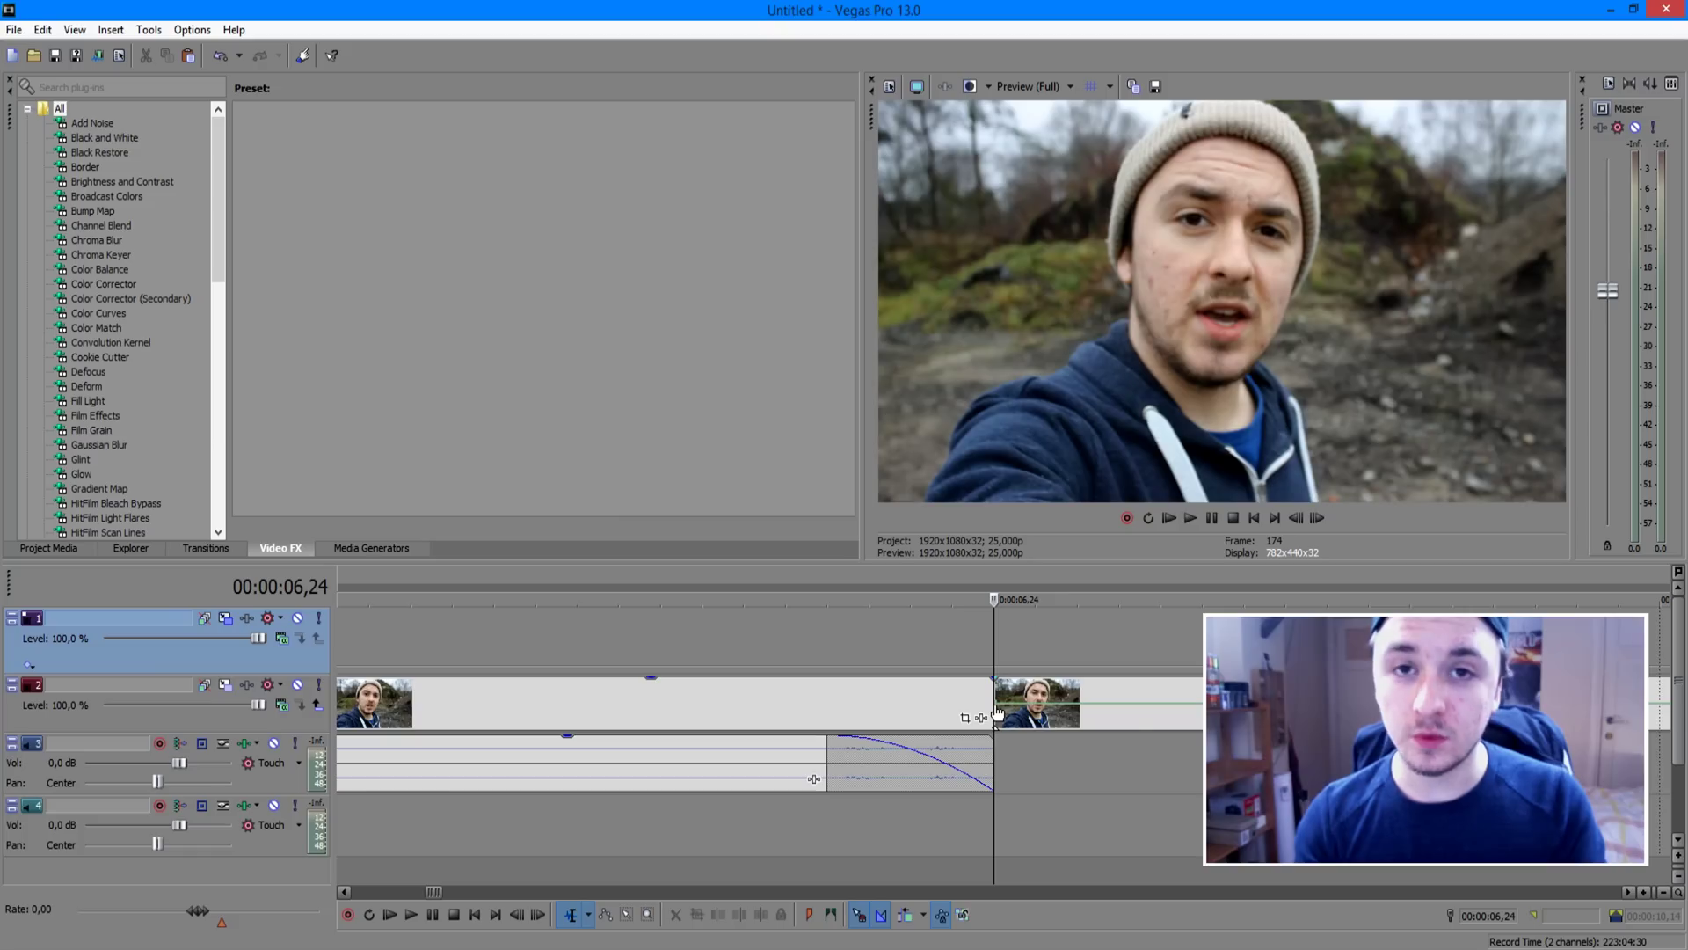
right_click(755, 449)
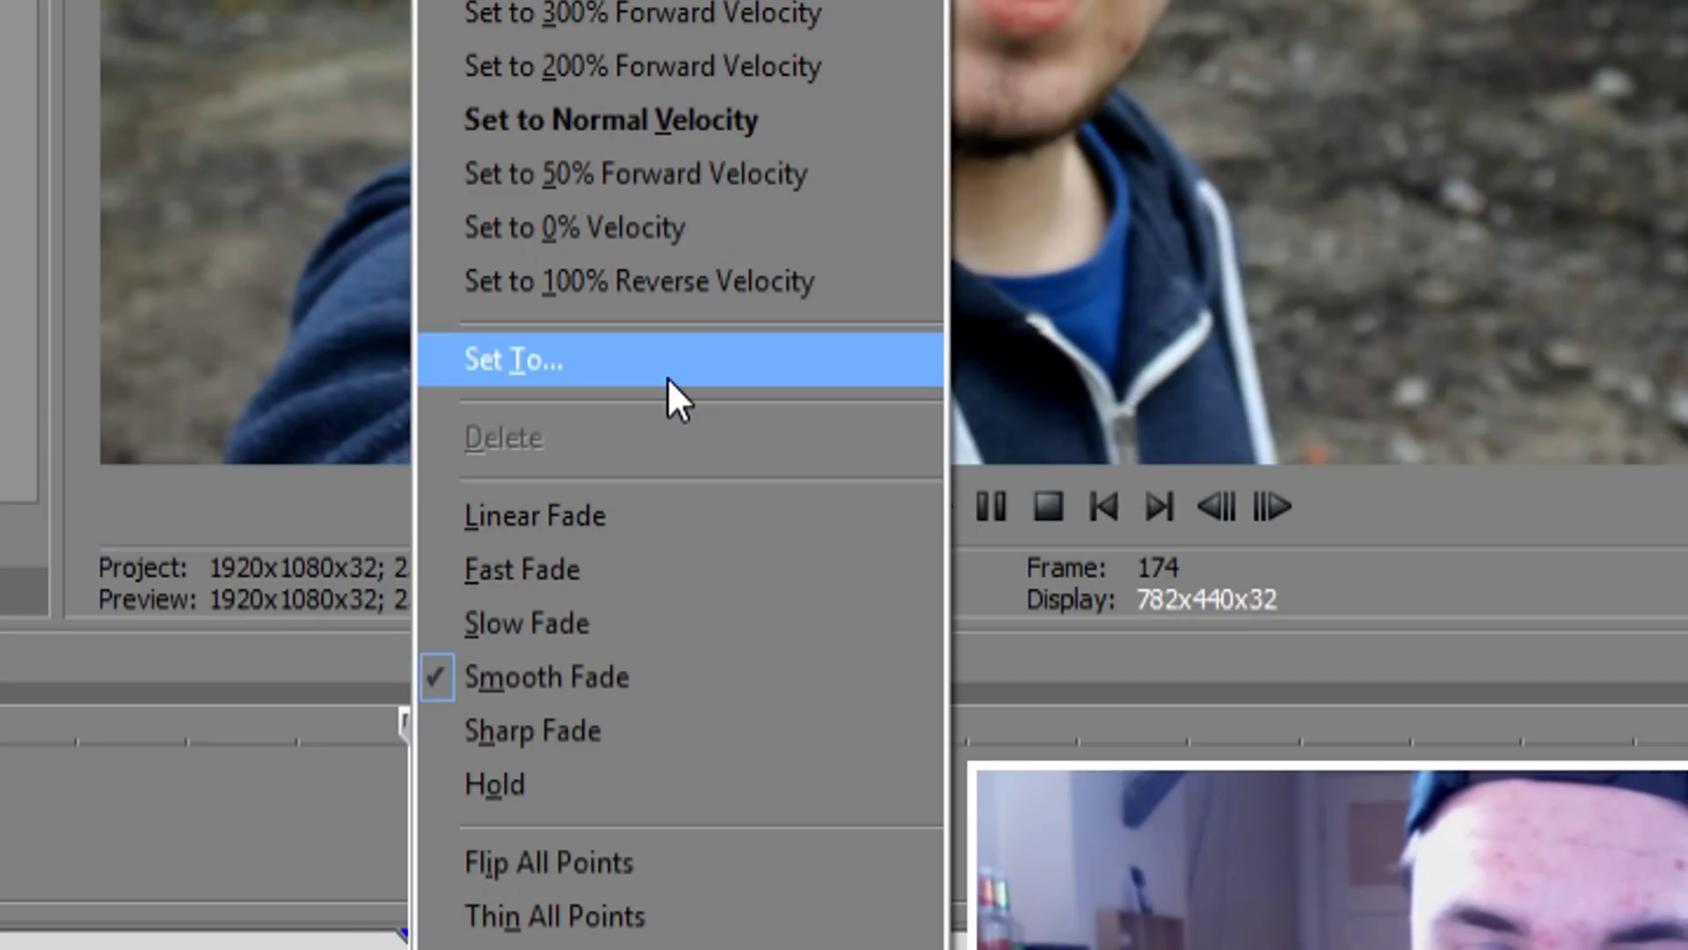
left_click(668, 380)
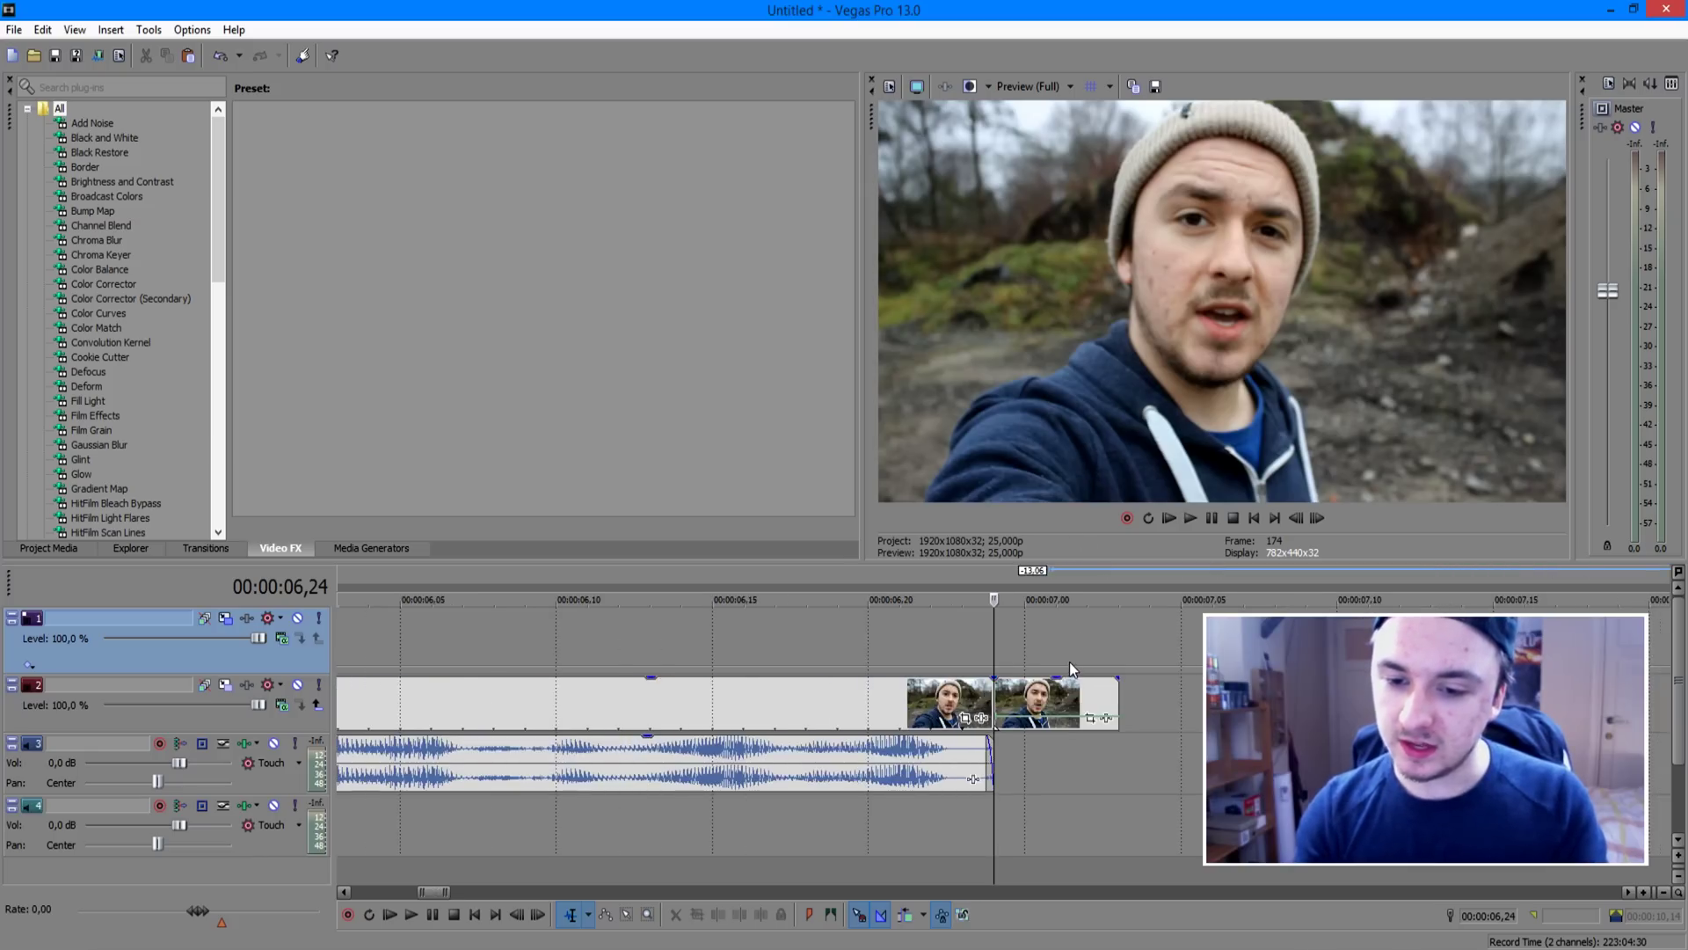
Step: Zoom out and stretch the frozen event's right edge well past 7 seconds
scroll(1069, 661, "down", 4)
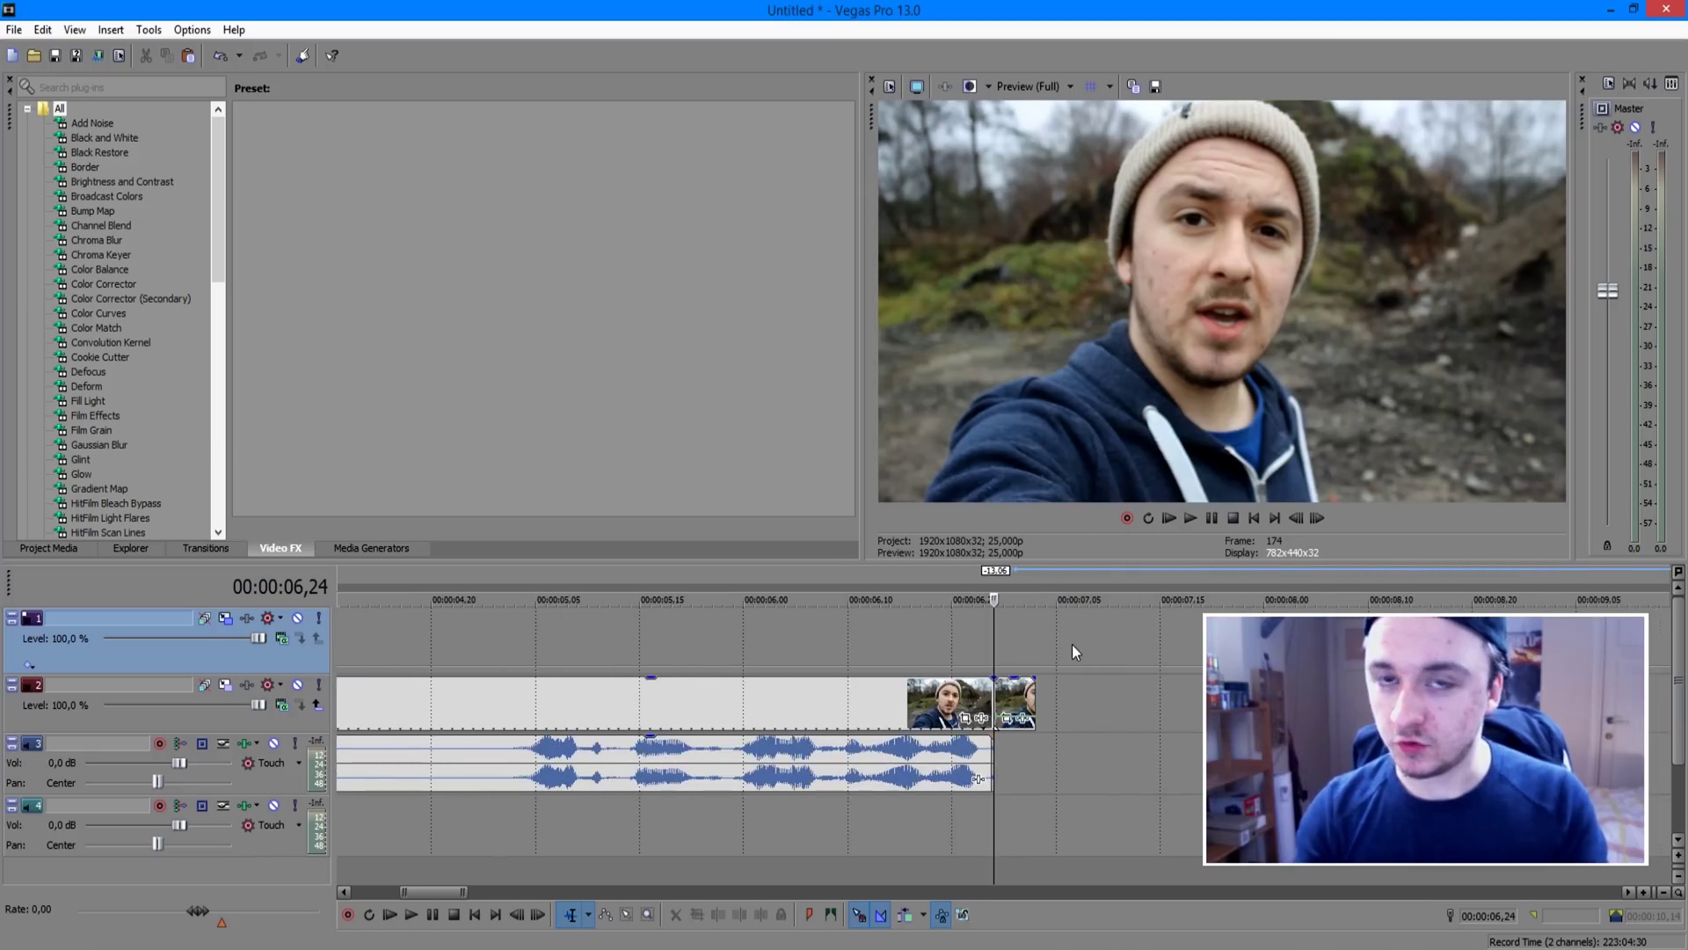
key("space")
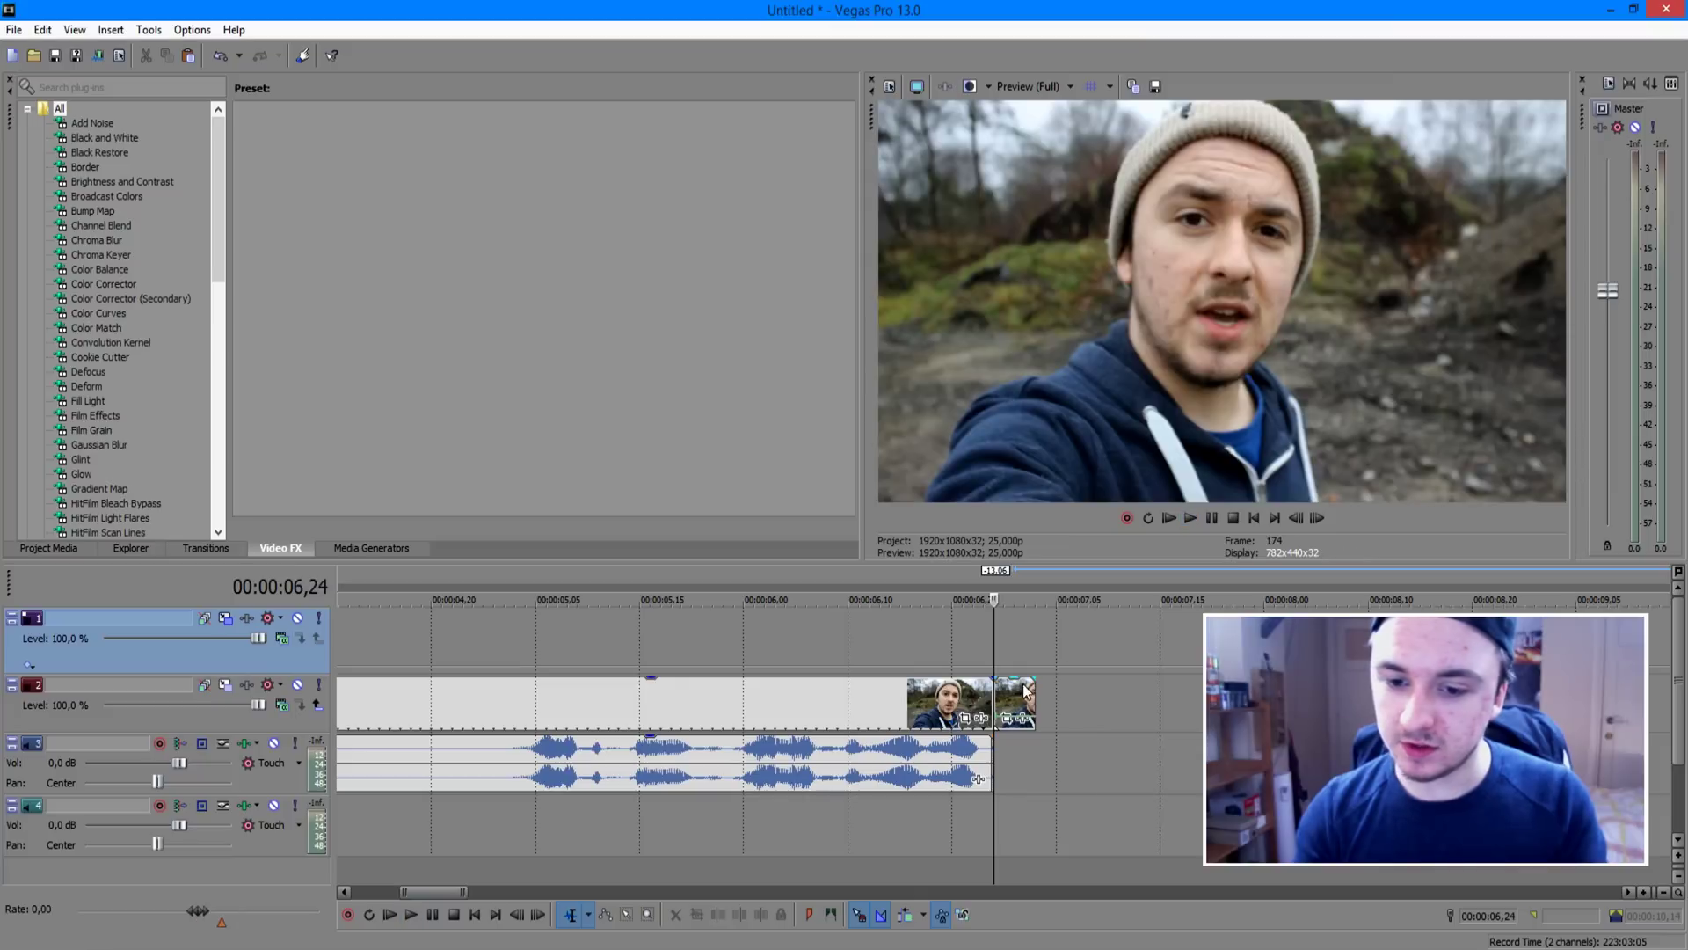
scroll(1026, 692, "down", 2)
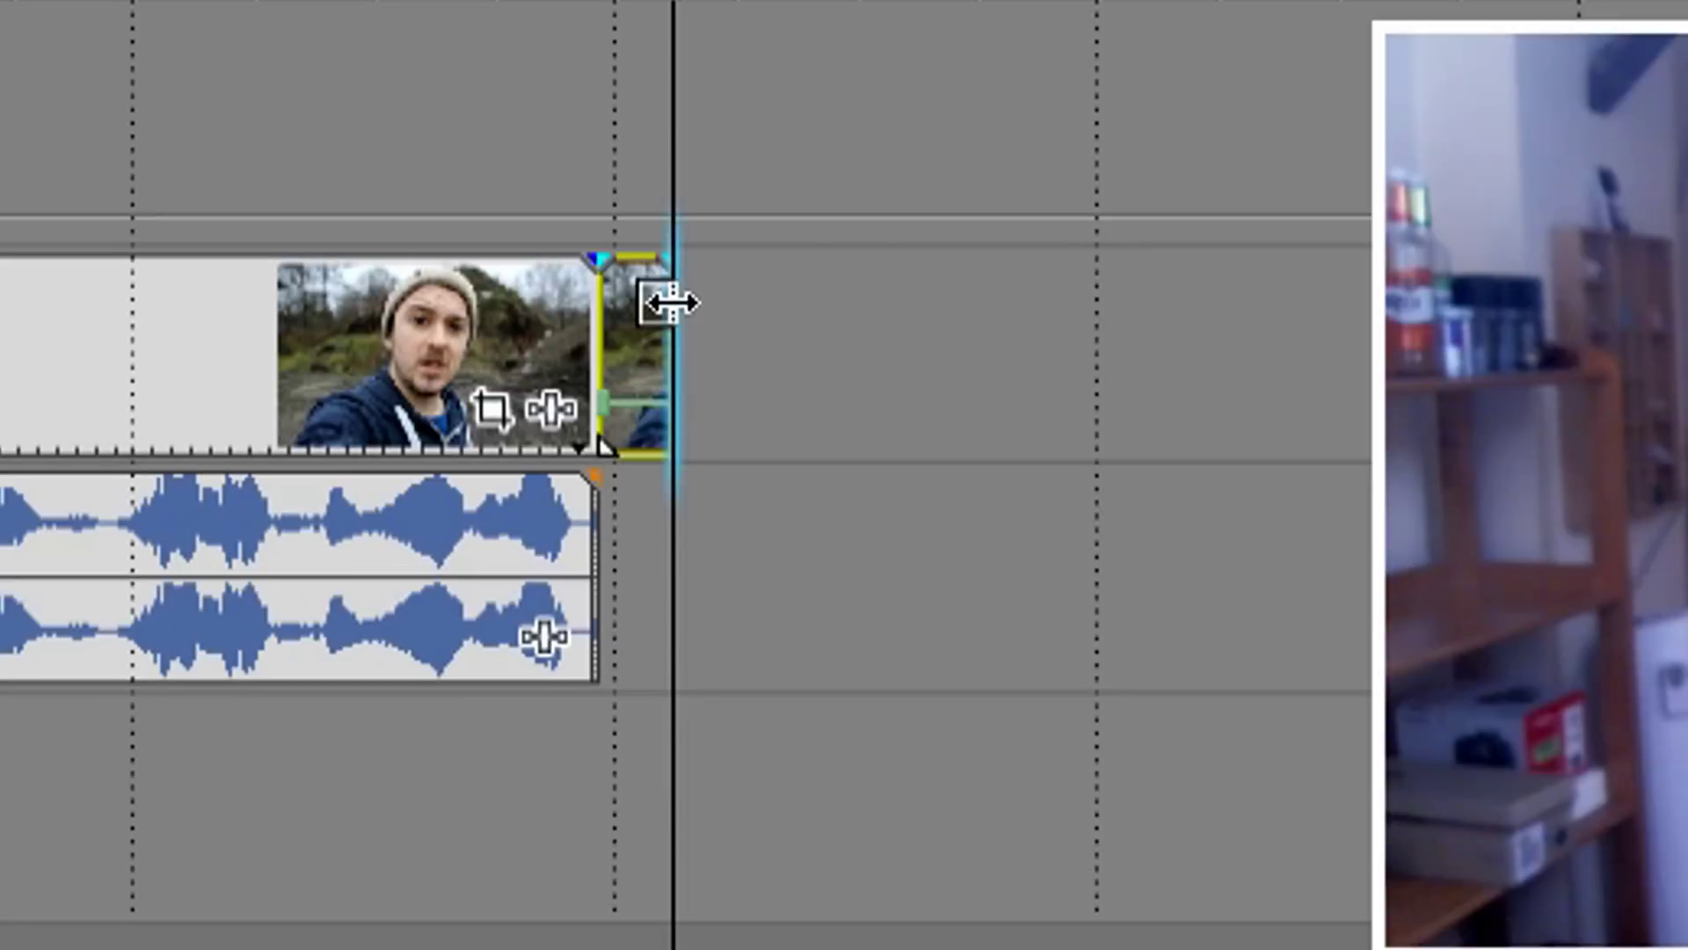
left_click_drag(1009, 690, 1449, 694)
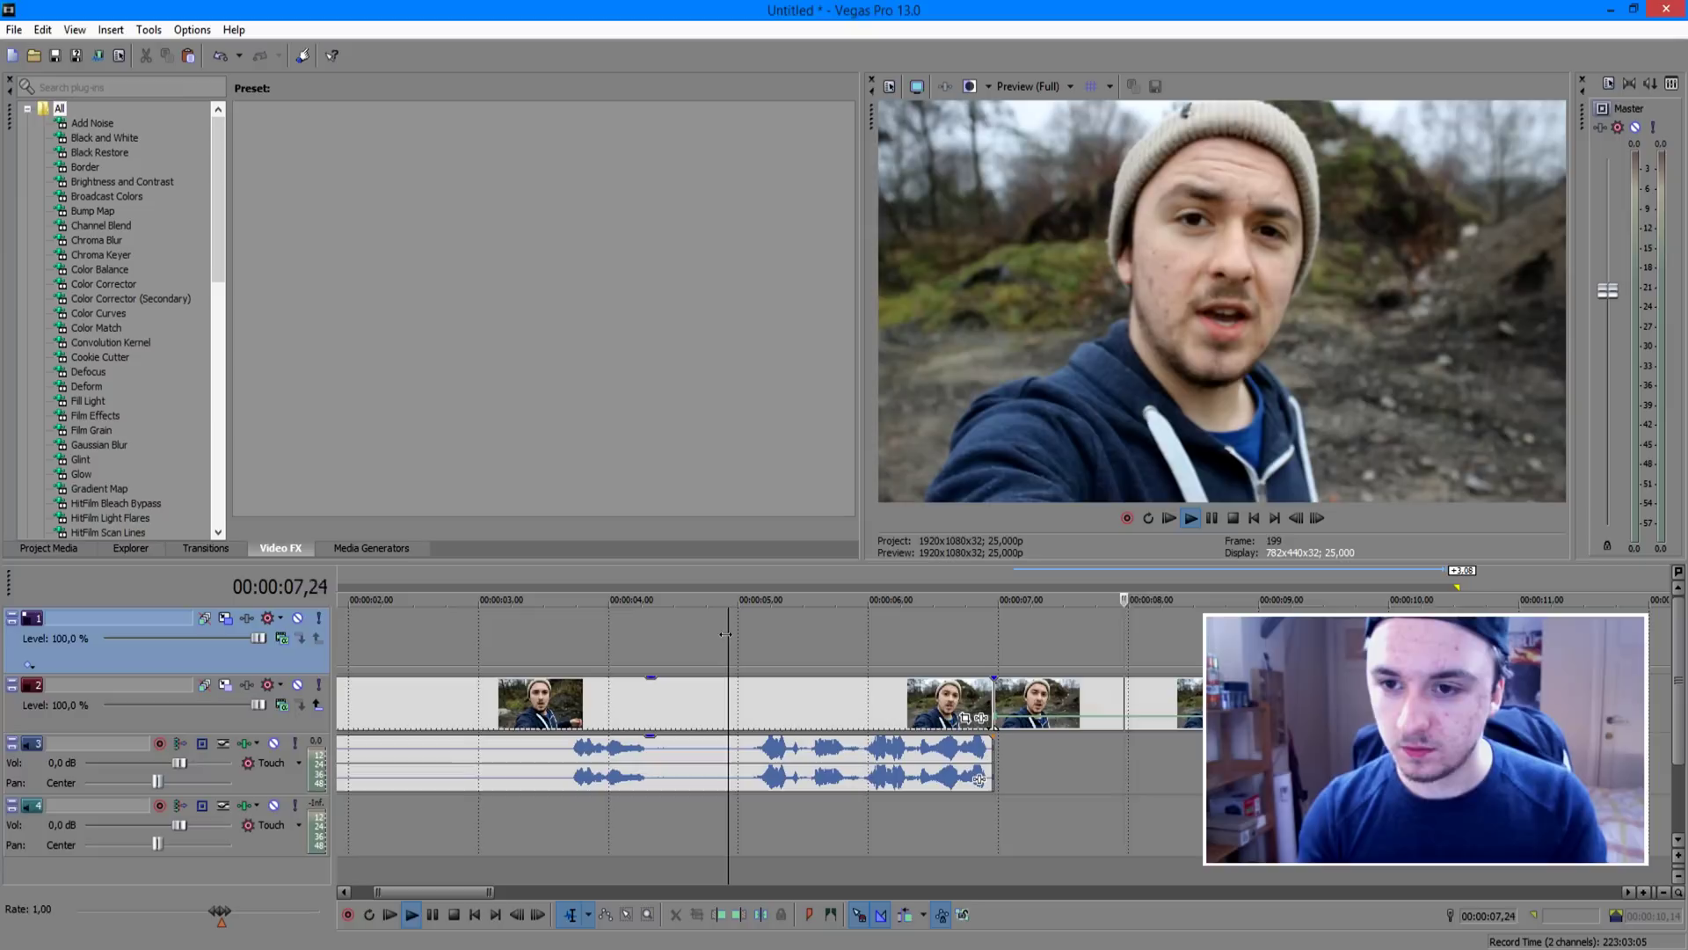
Step: Preview the cut from just before the freeze frame
key("space")
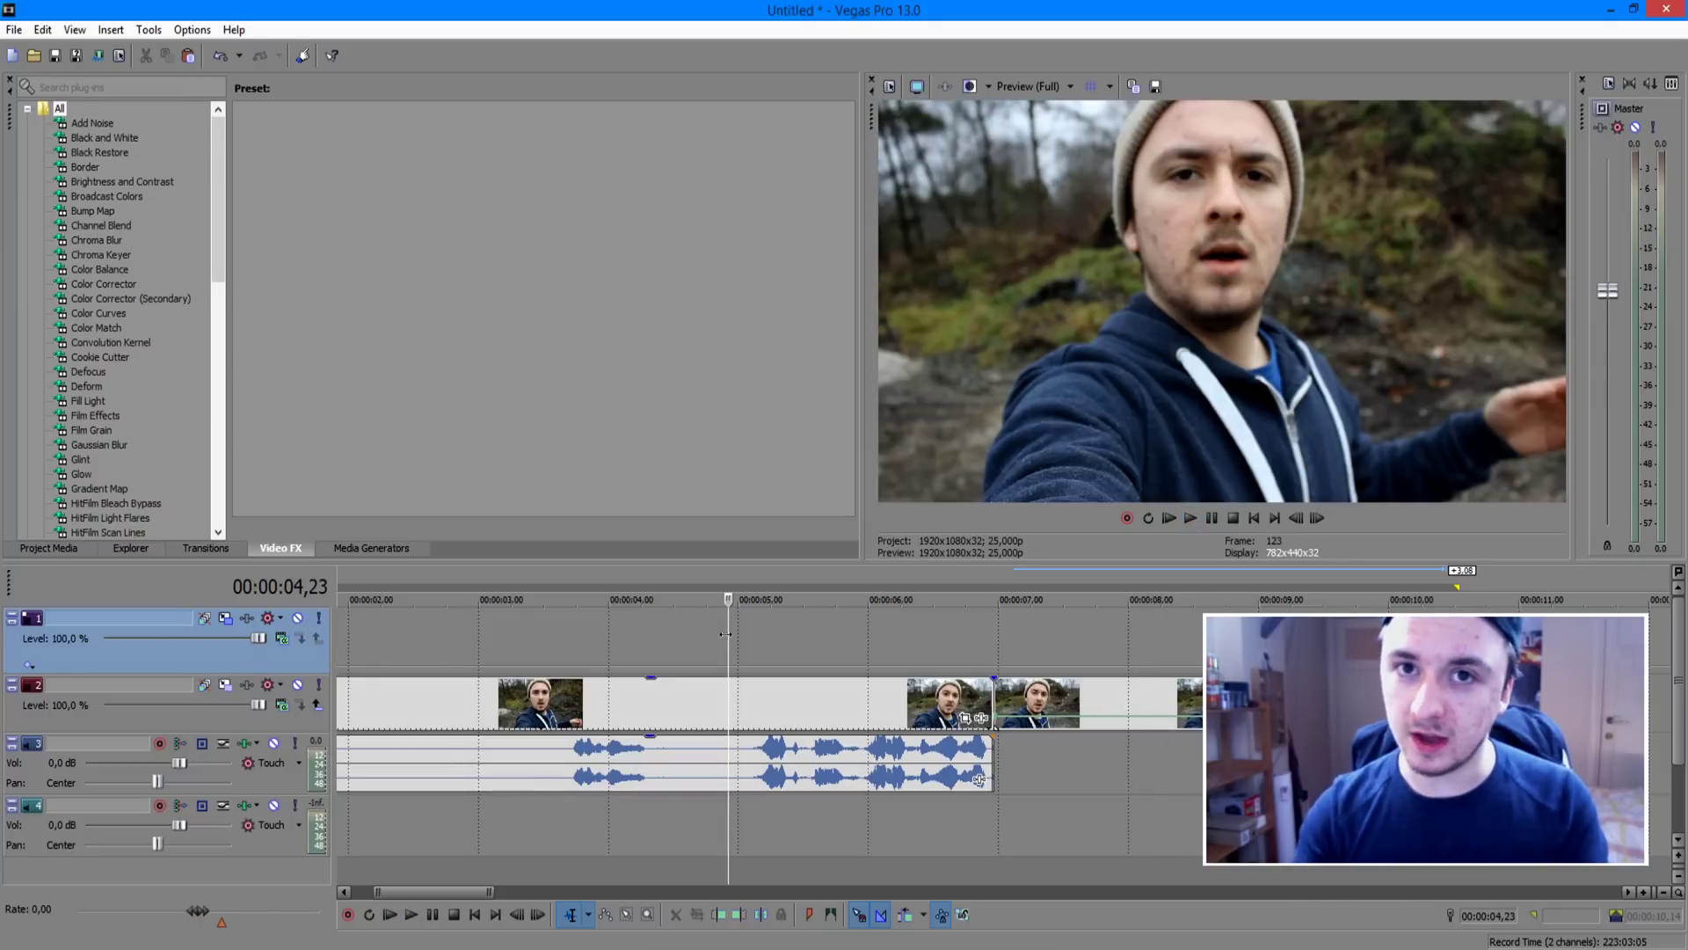
left_click(948, 629)
key("space")
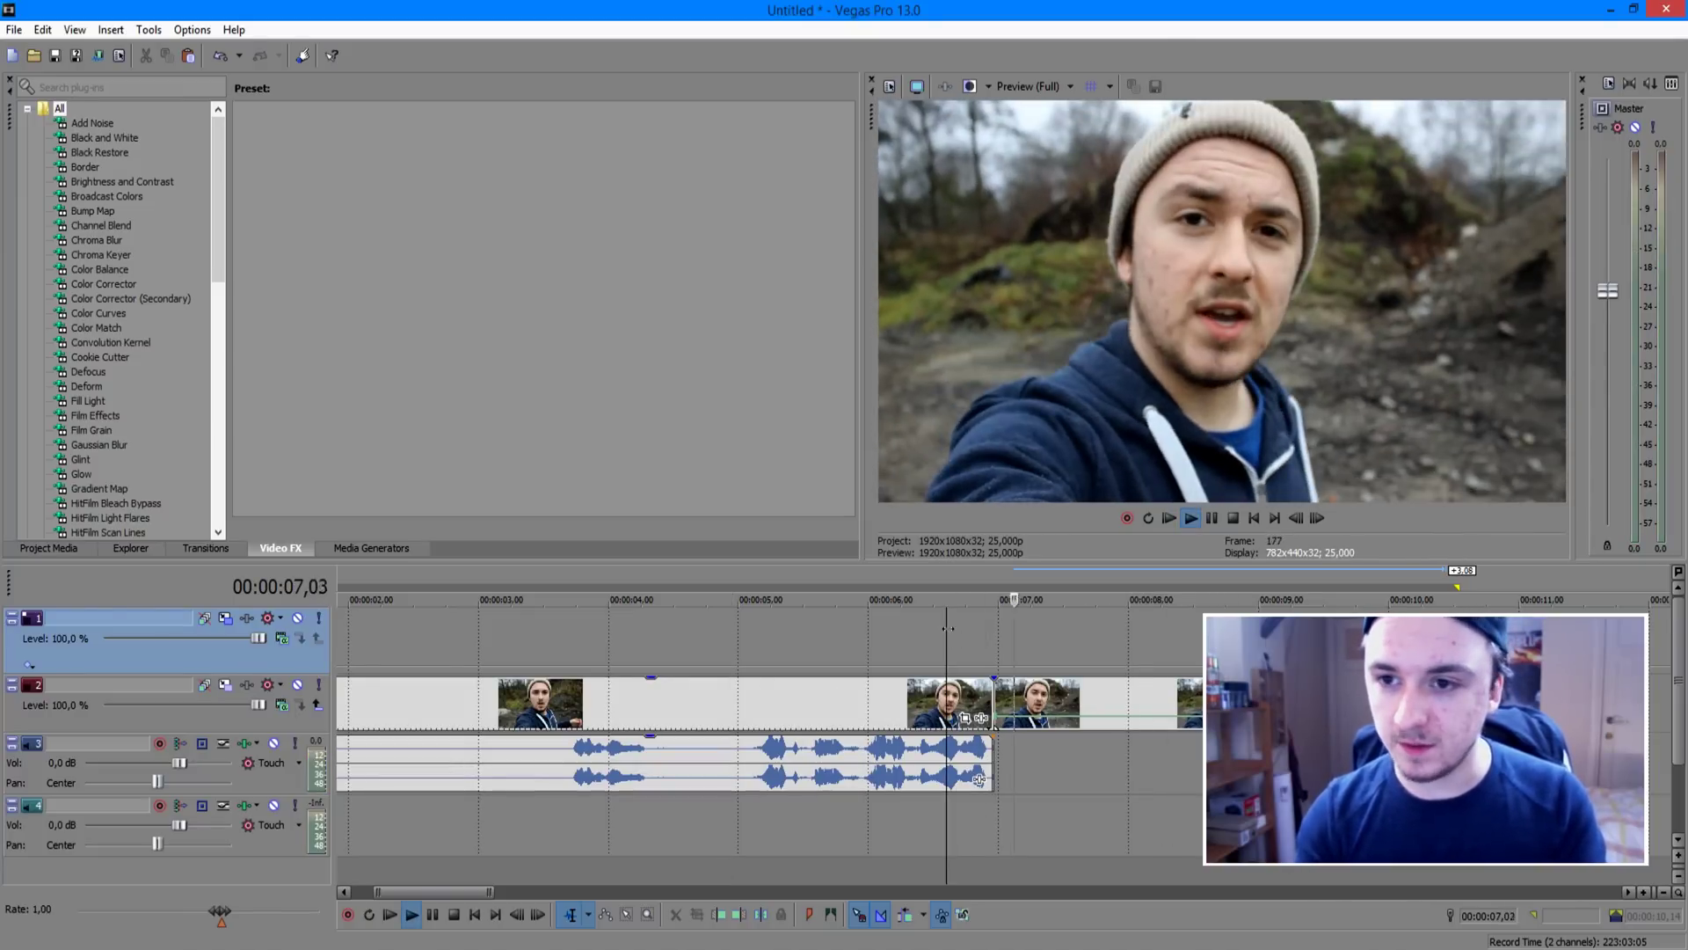
key("space")
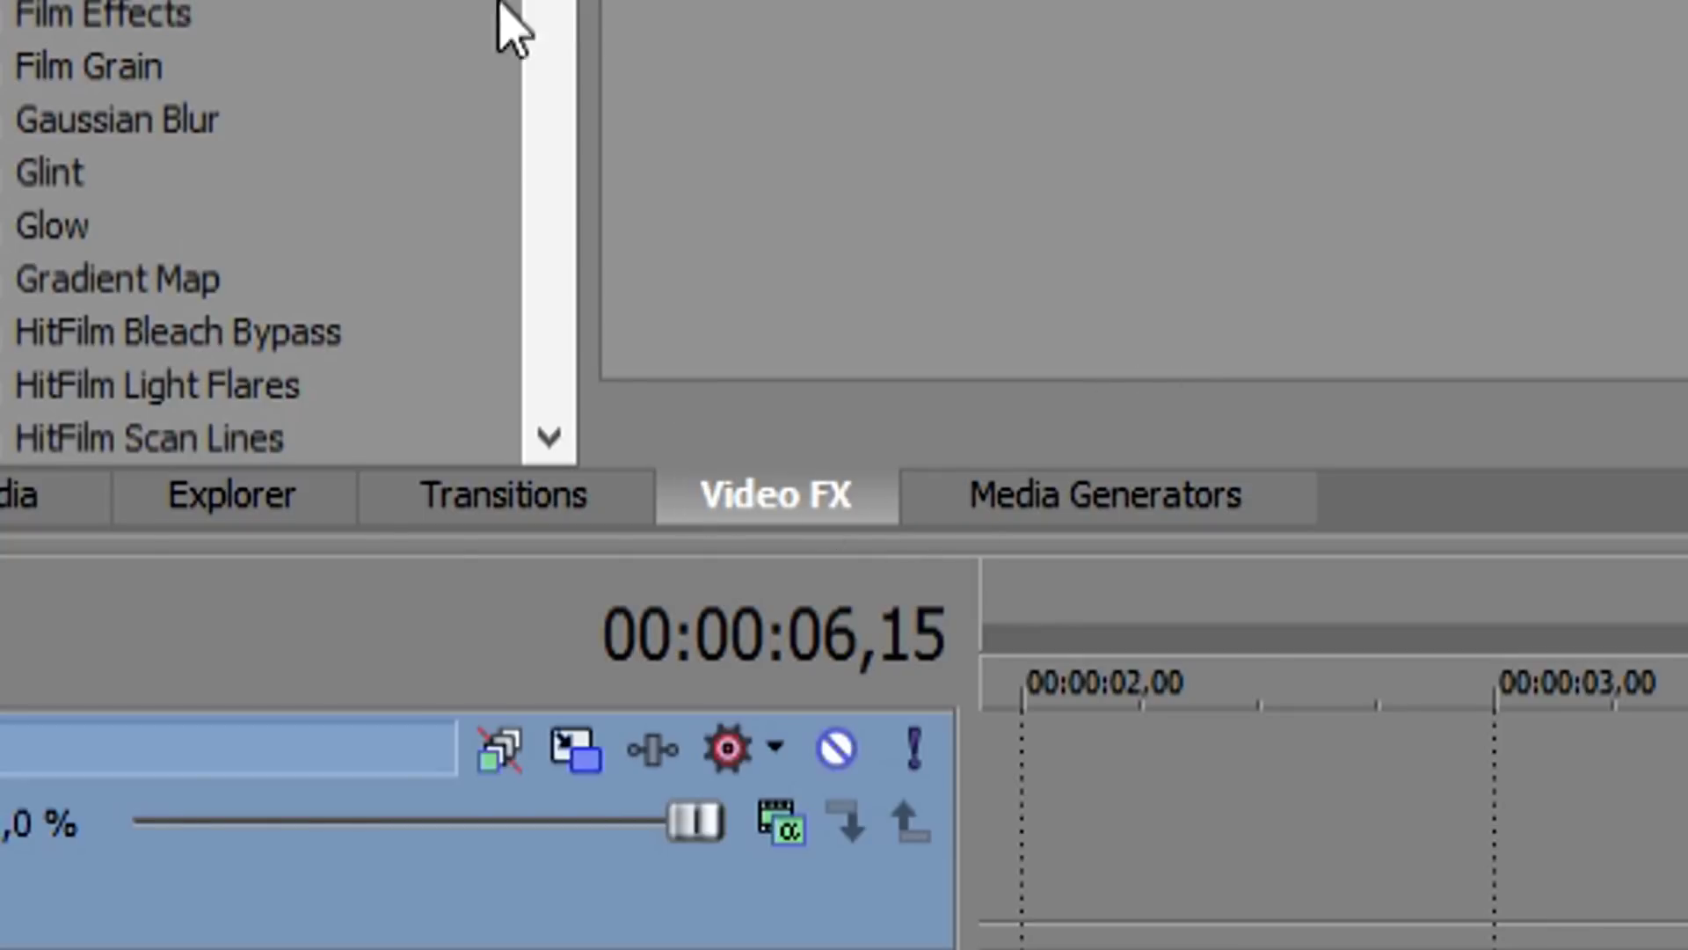
Step: Apply the Black and White effect to the frozen clip, then replay from 06,12
left_click_drag(369, 587, 893, 568)
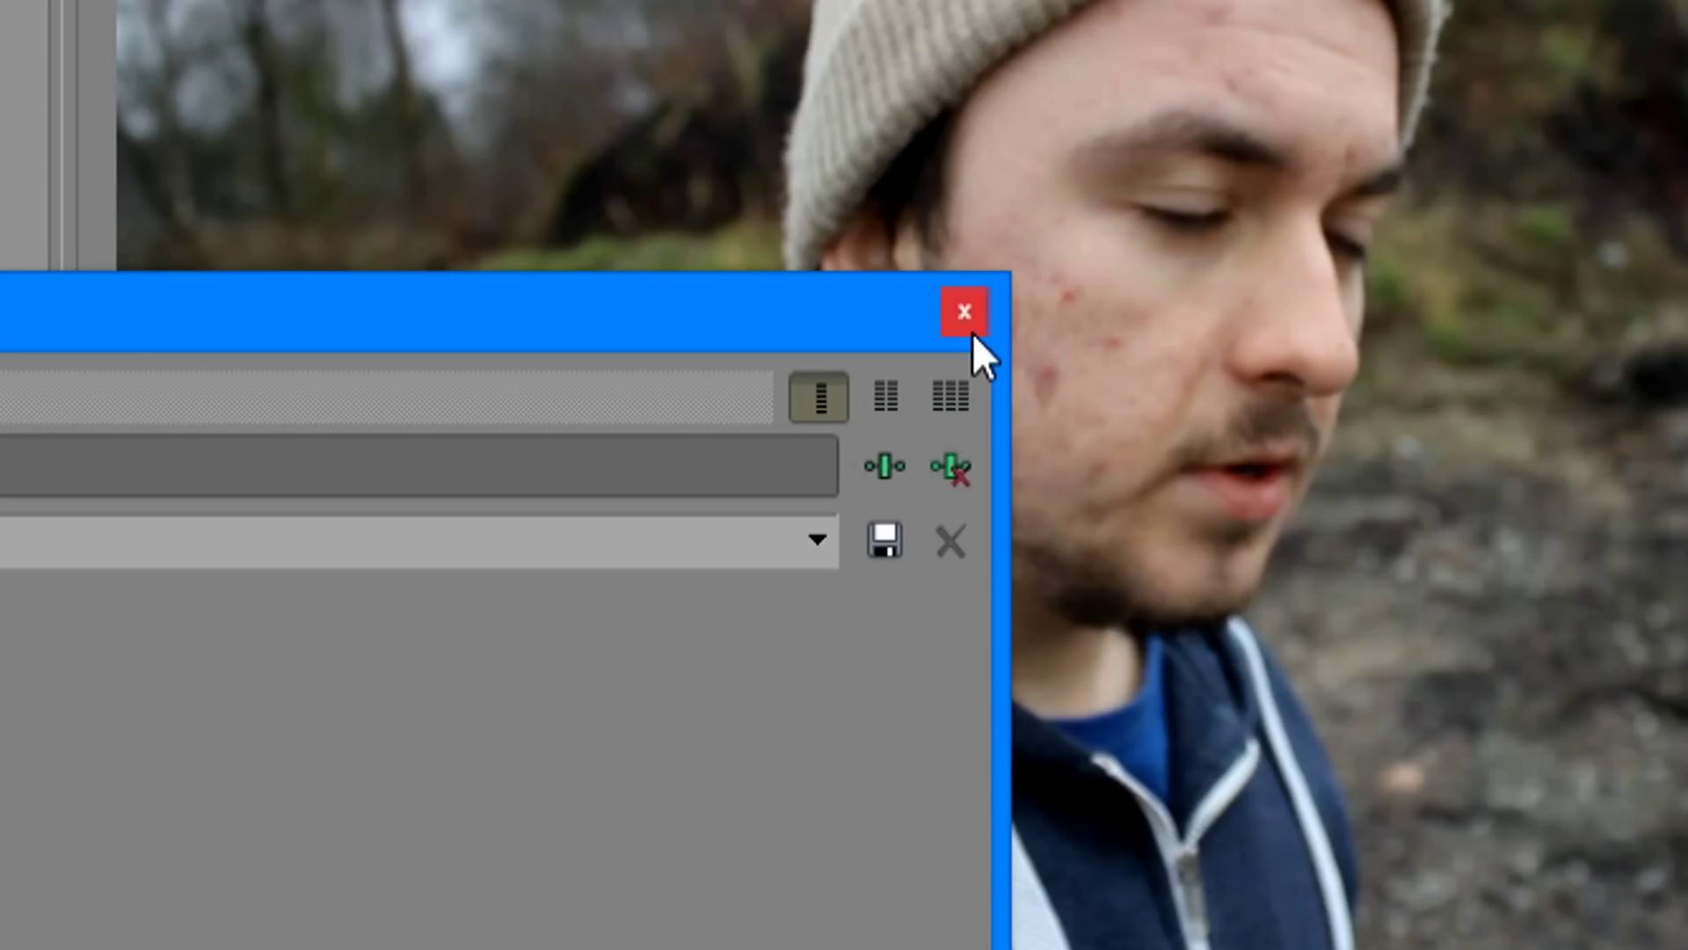
left_click(1172, 251)
left_click(934, 615)
key("space")
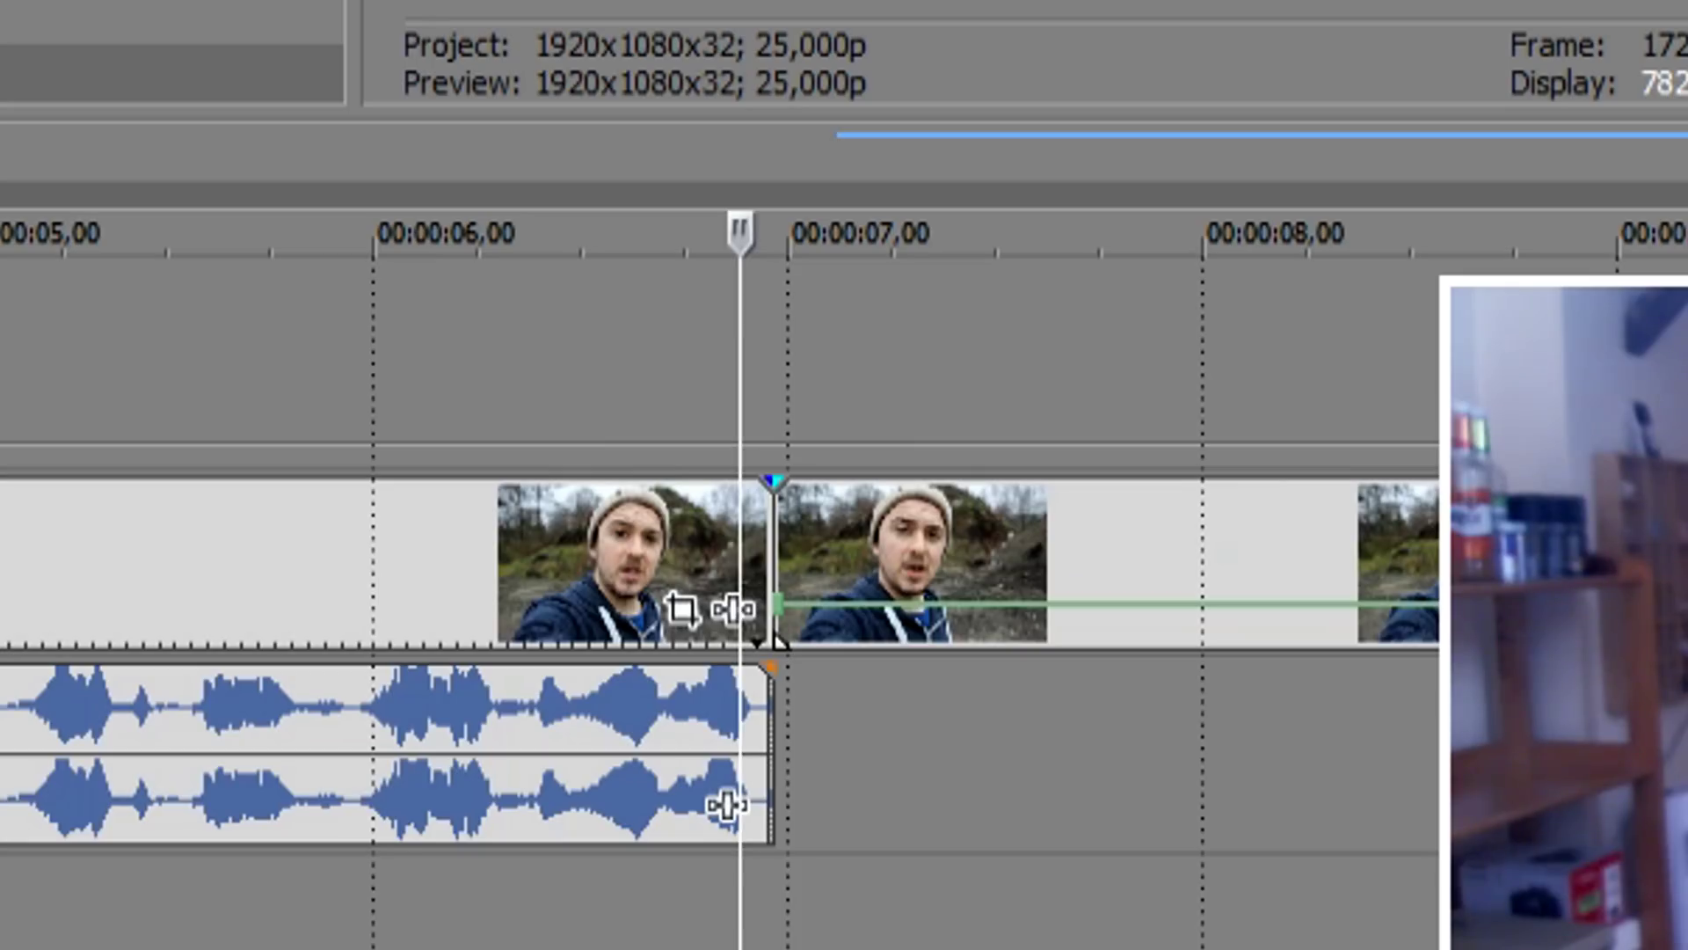
Step: Open Event Pan/Crop for the frozen clip with the play position at the freeze start
left_click(965, 719)
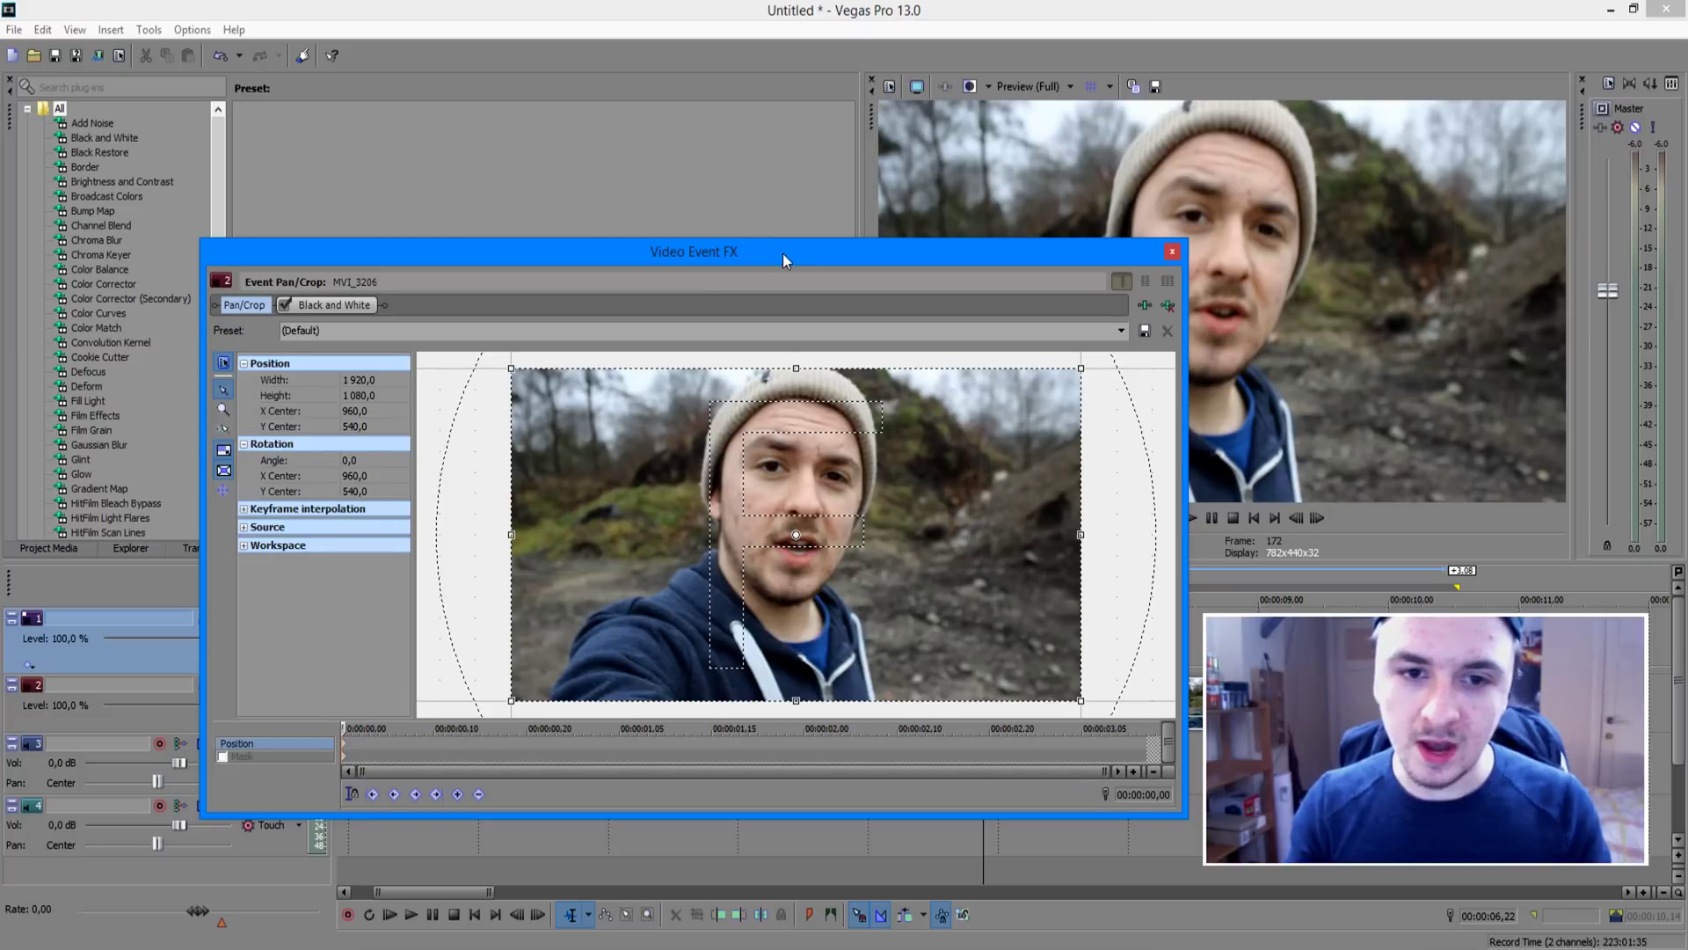
left_click_drag(782, 253, 821, 149)
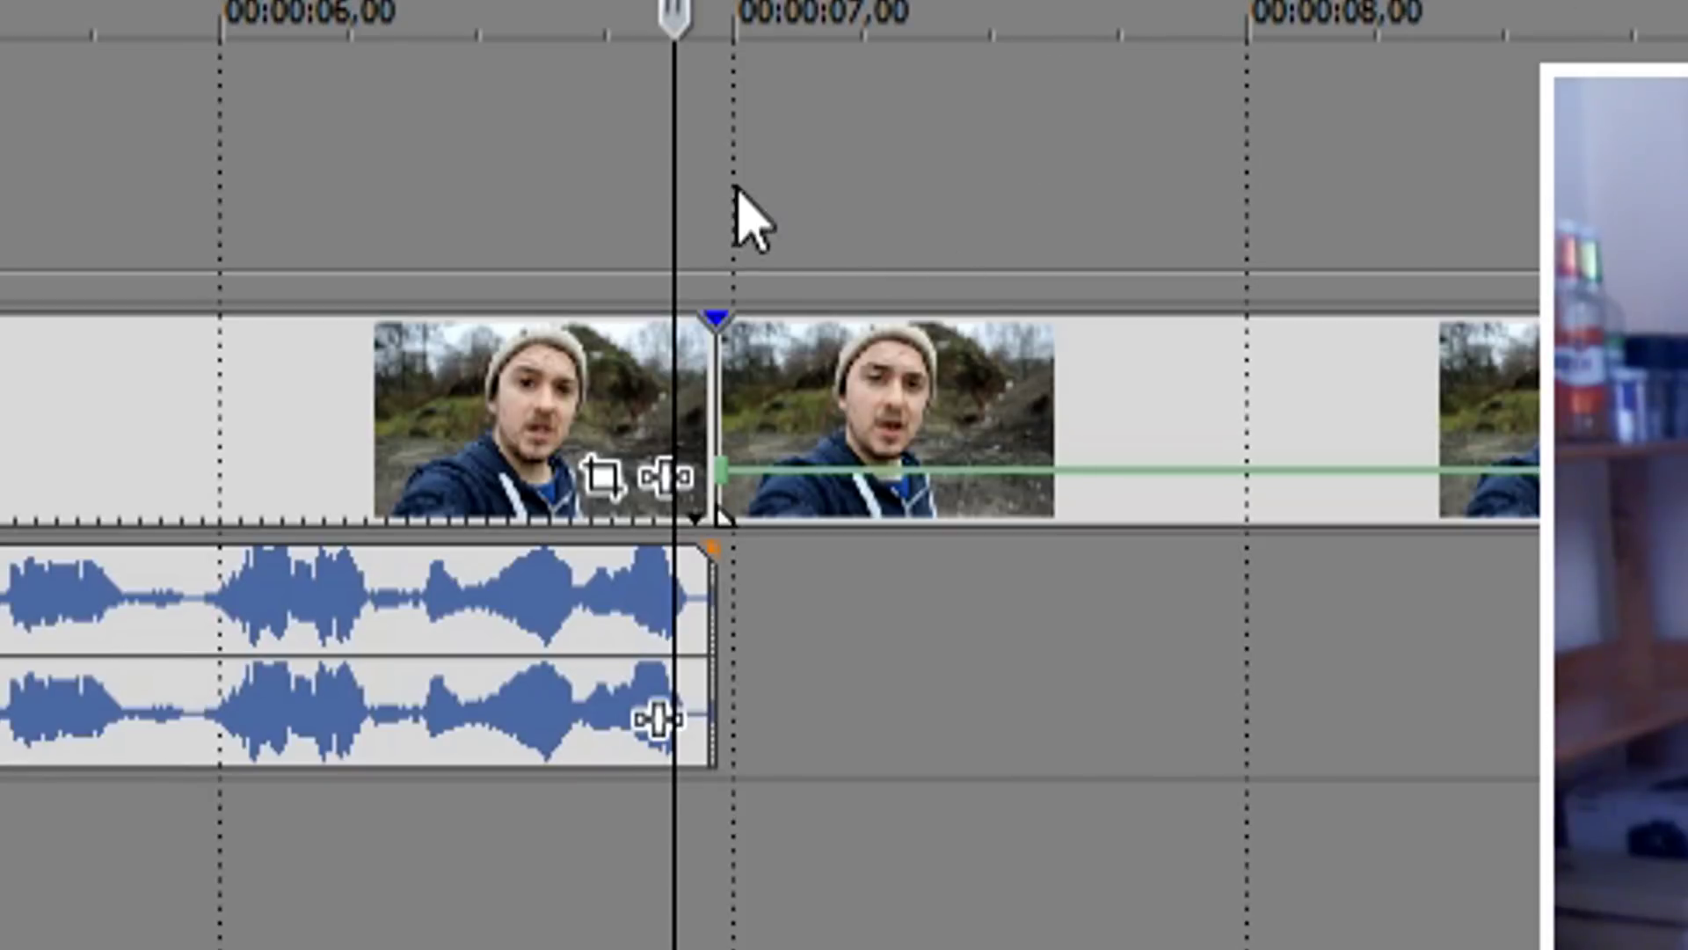
left_click(710, 181)
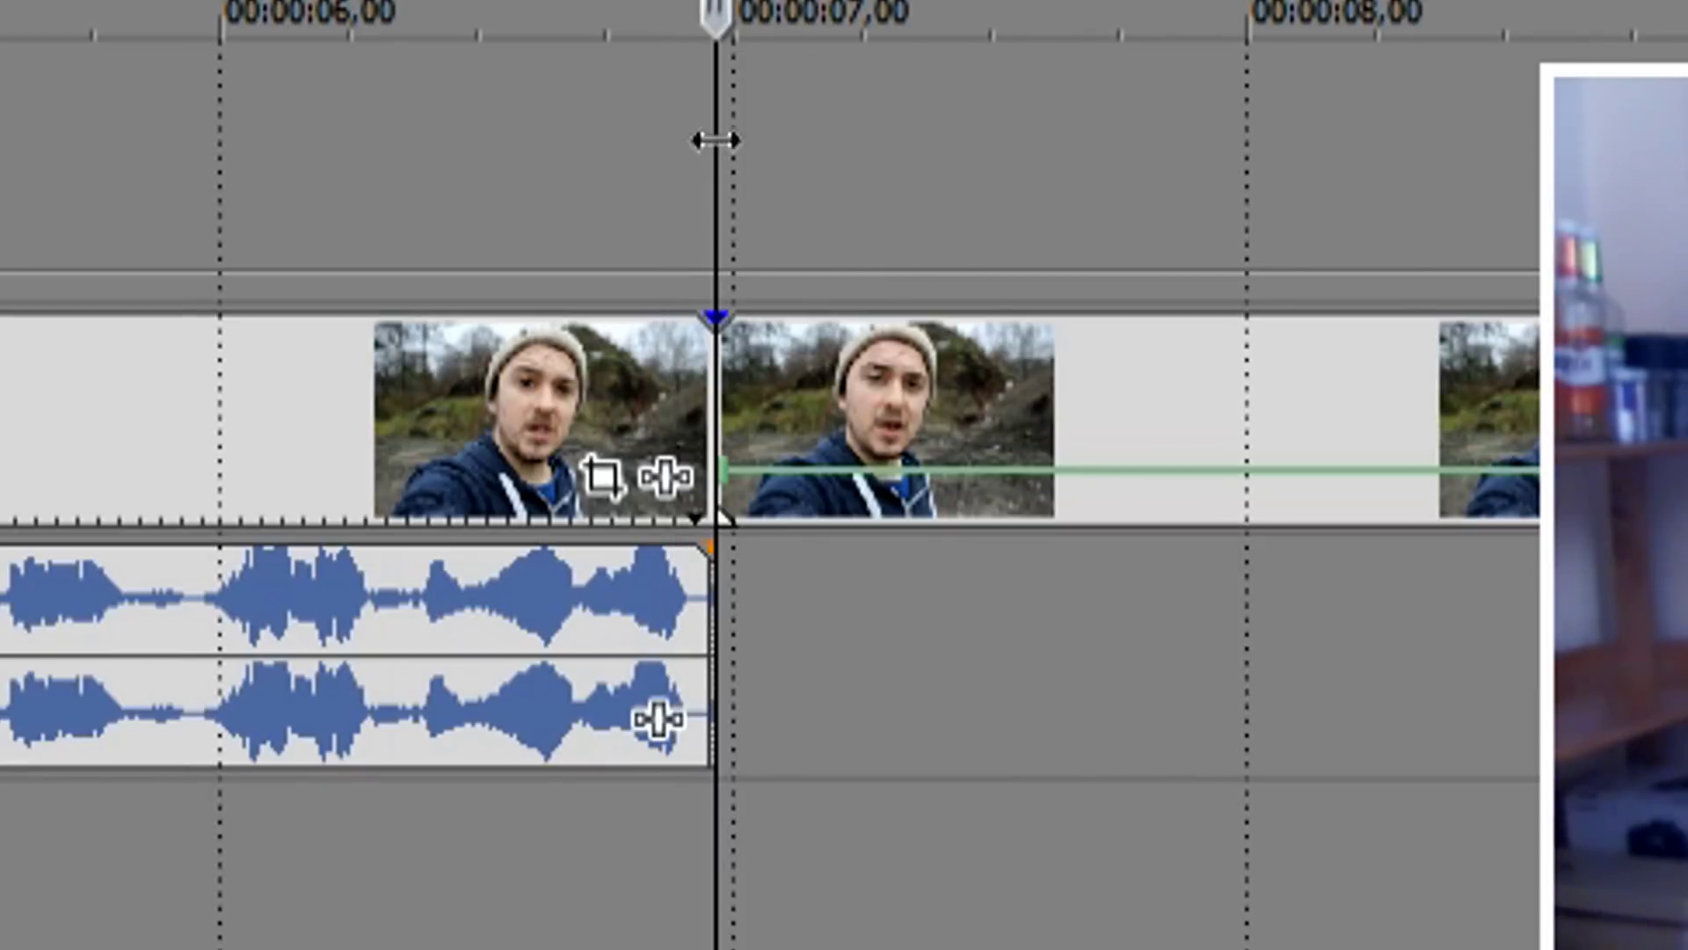
left_click(602, 477)
left_click_drag(1094, 268, 587, 171)
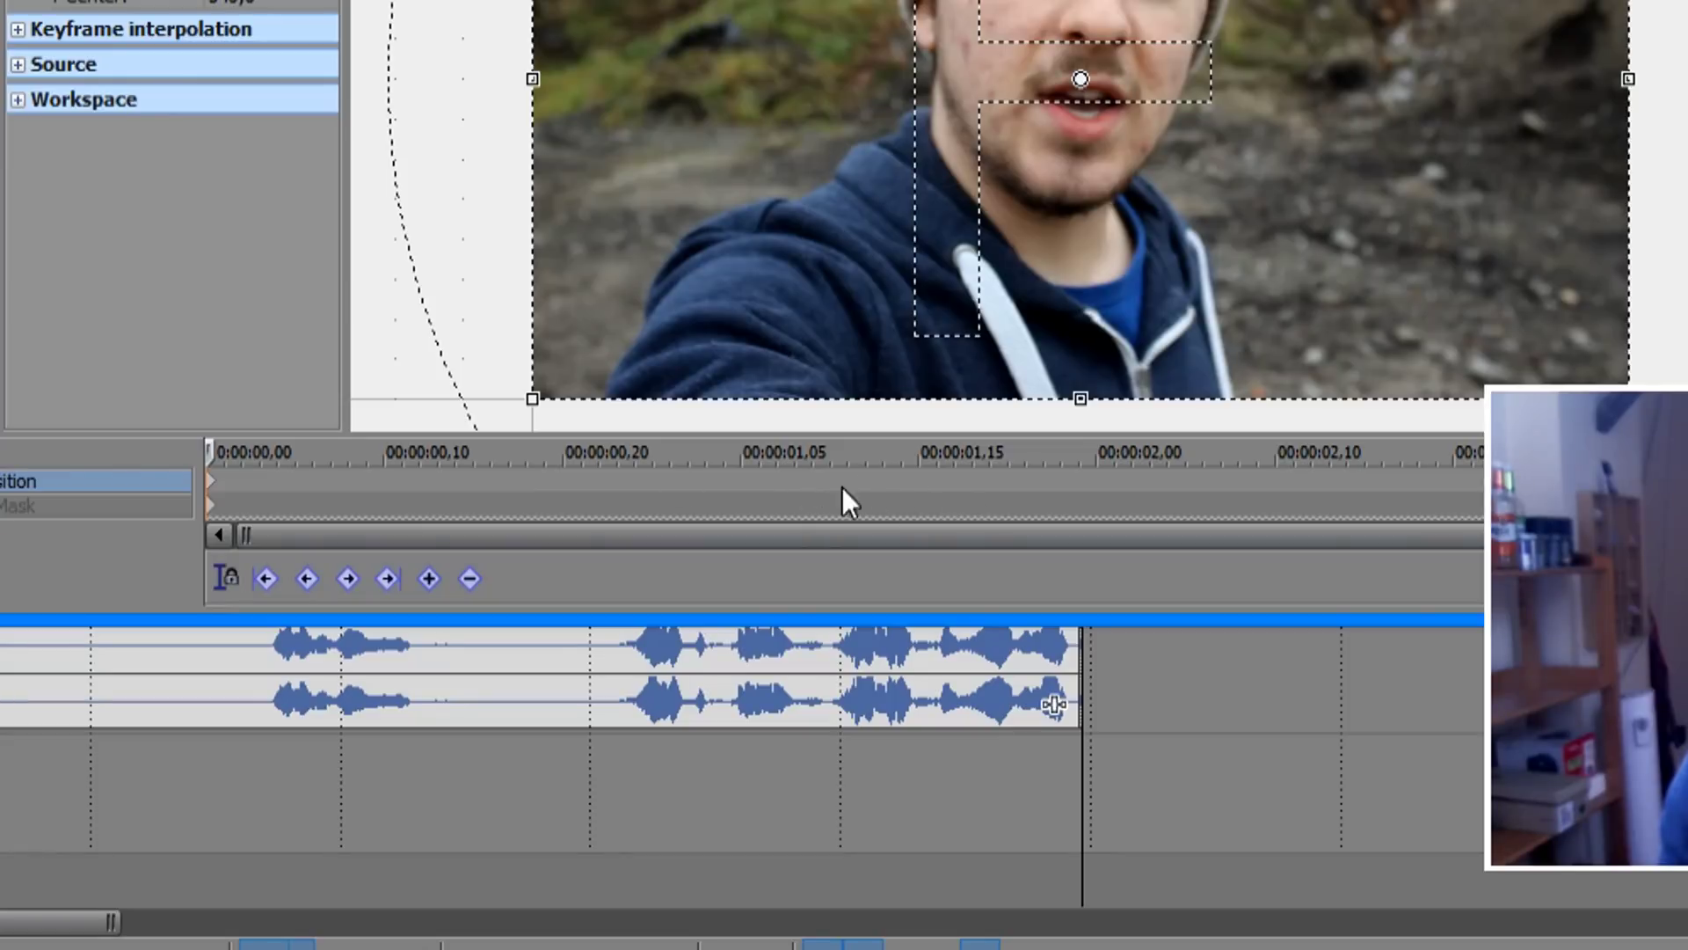
Step: Add a keyframe with the crop tightened on the face and move it to the clip's end
left_click(935, 484)
left_click(1257, 485)
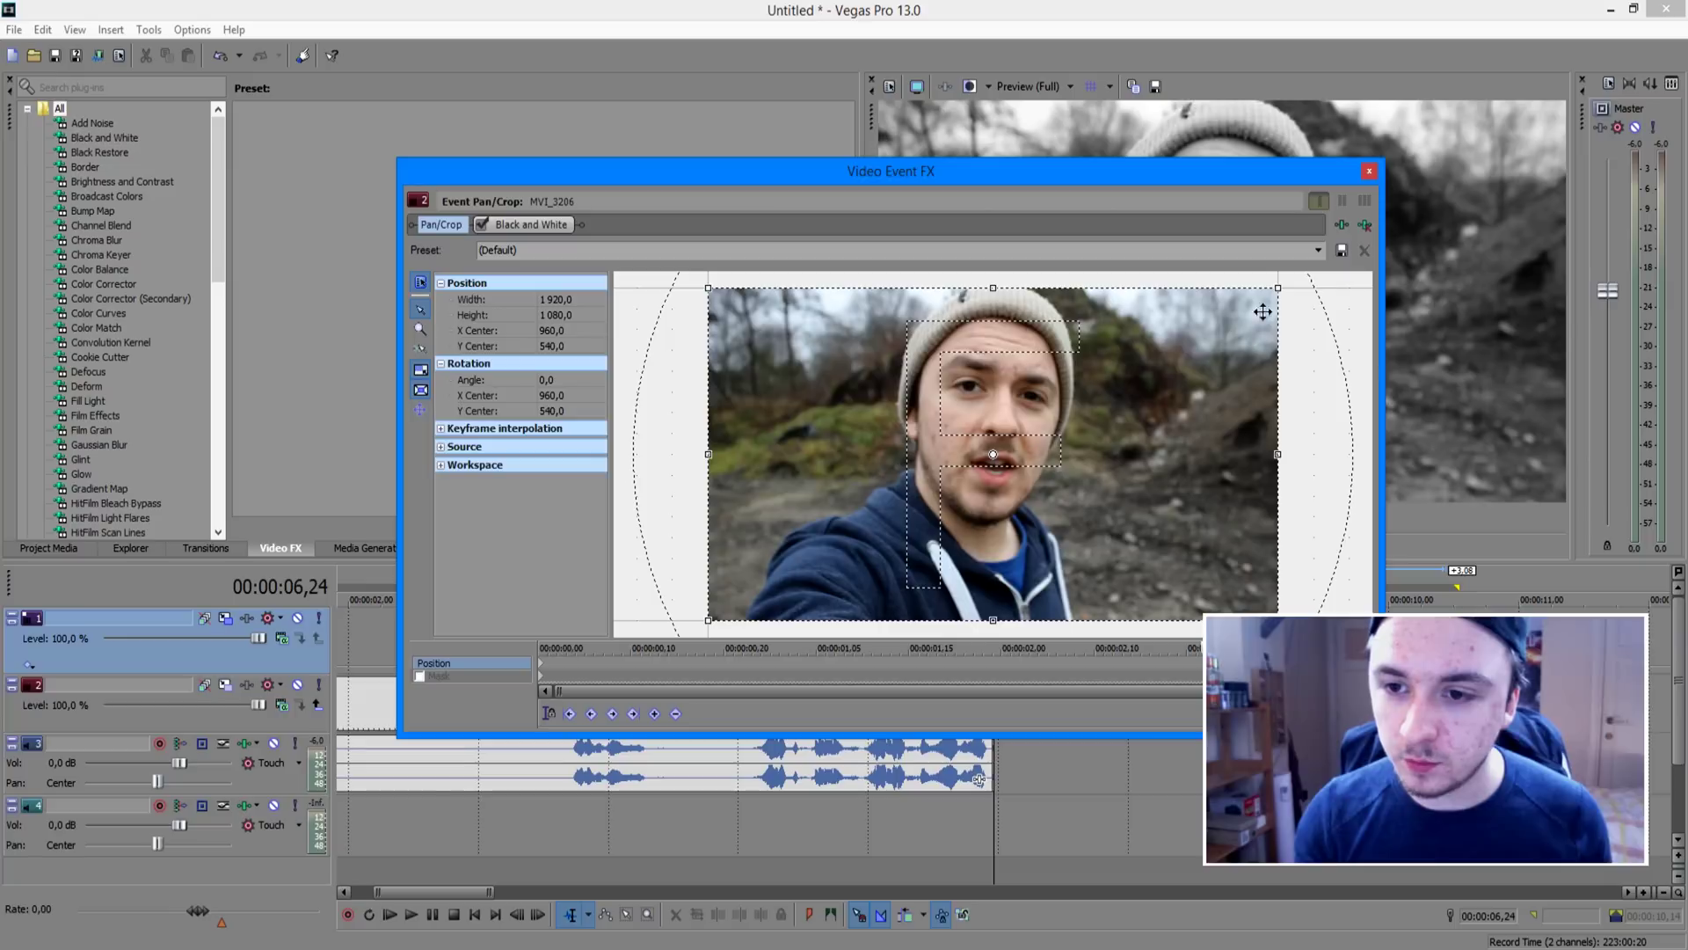
left_click_drag(1277, 288, 1134, 395)
left_click_drag(1034, 467, 1053, 433)
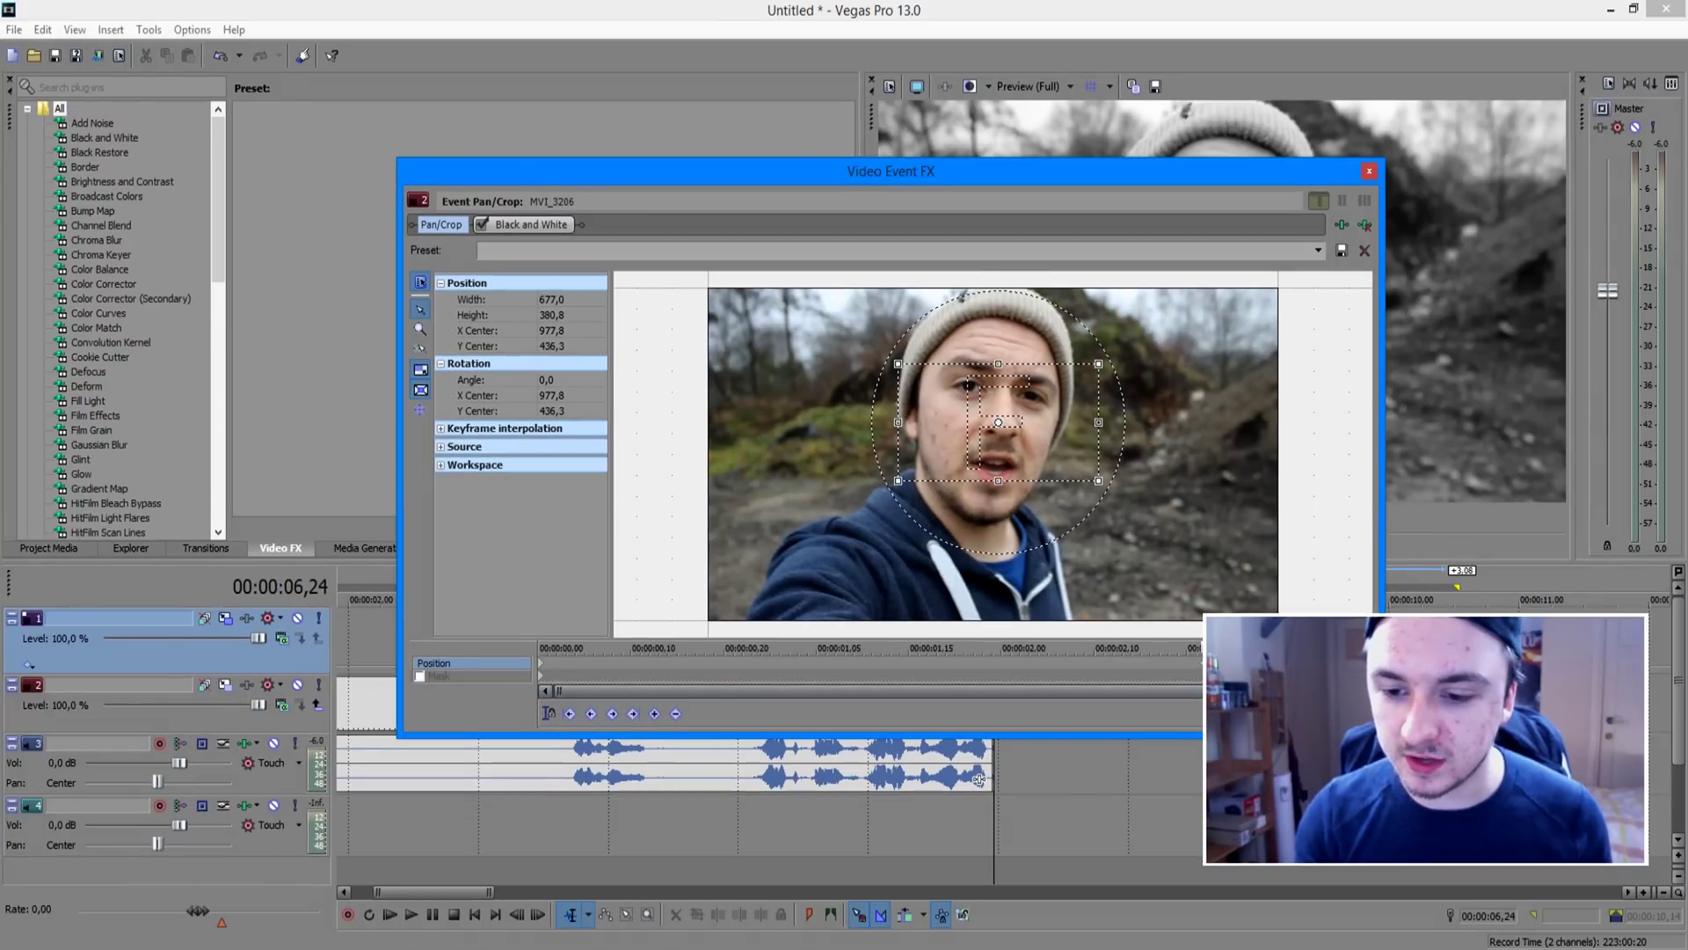
left_click_drag(1130, 670, 680, 682)
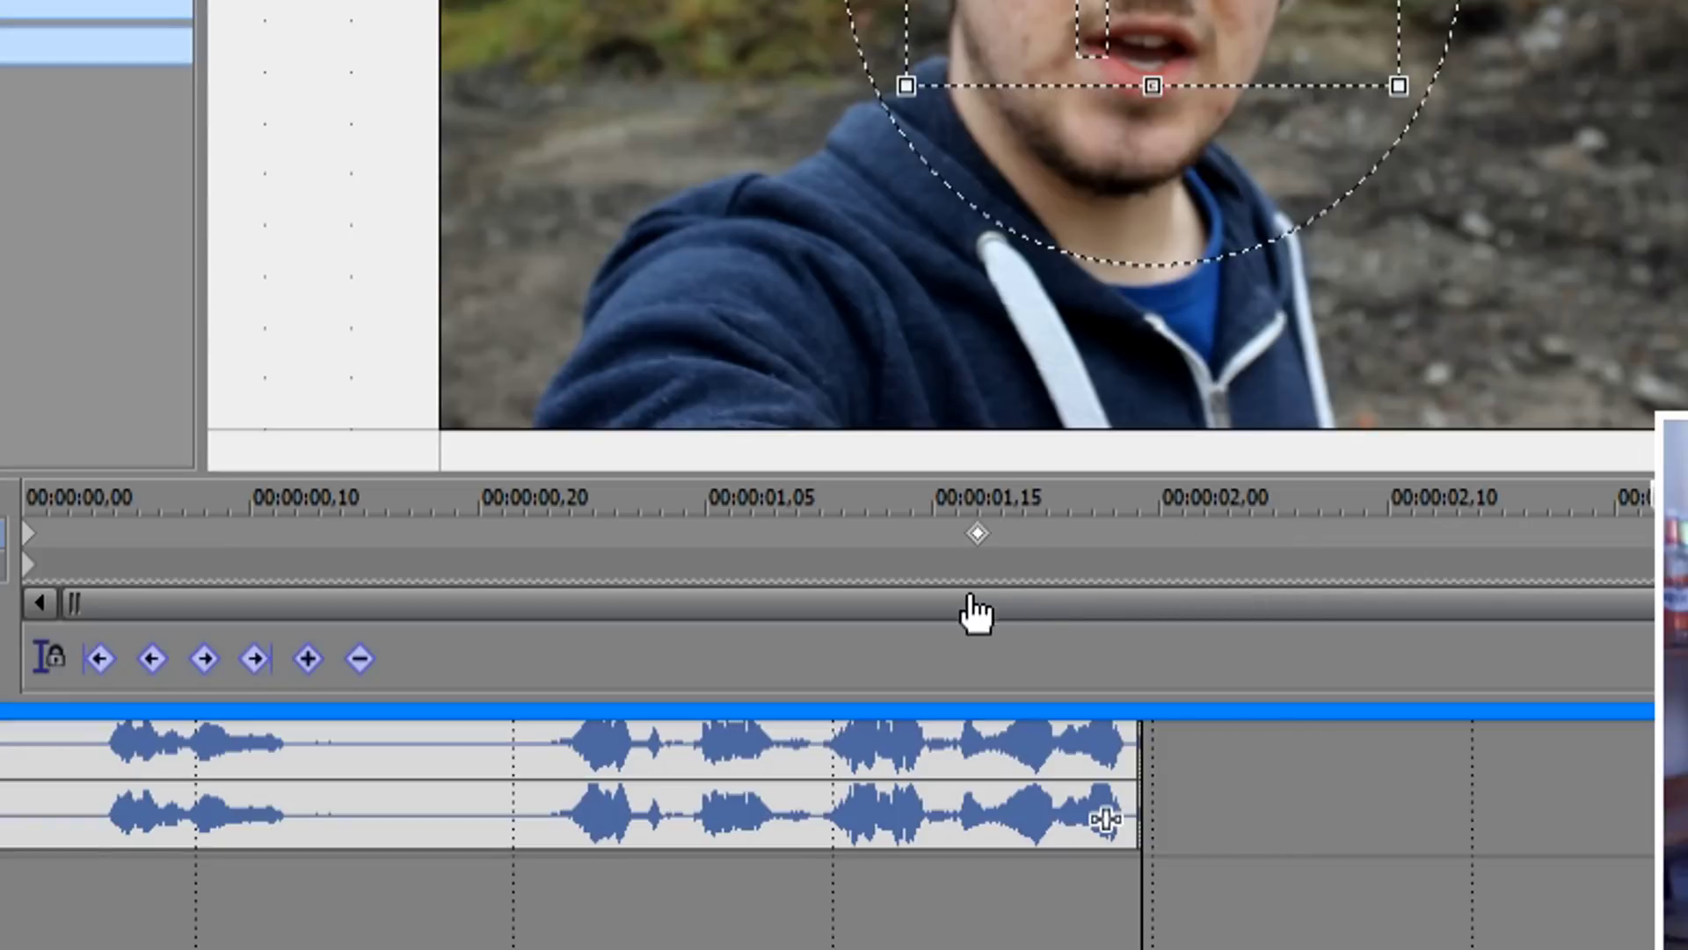
left_click_drag(378, 598, 1670, 565)
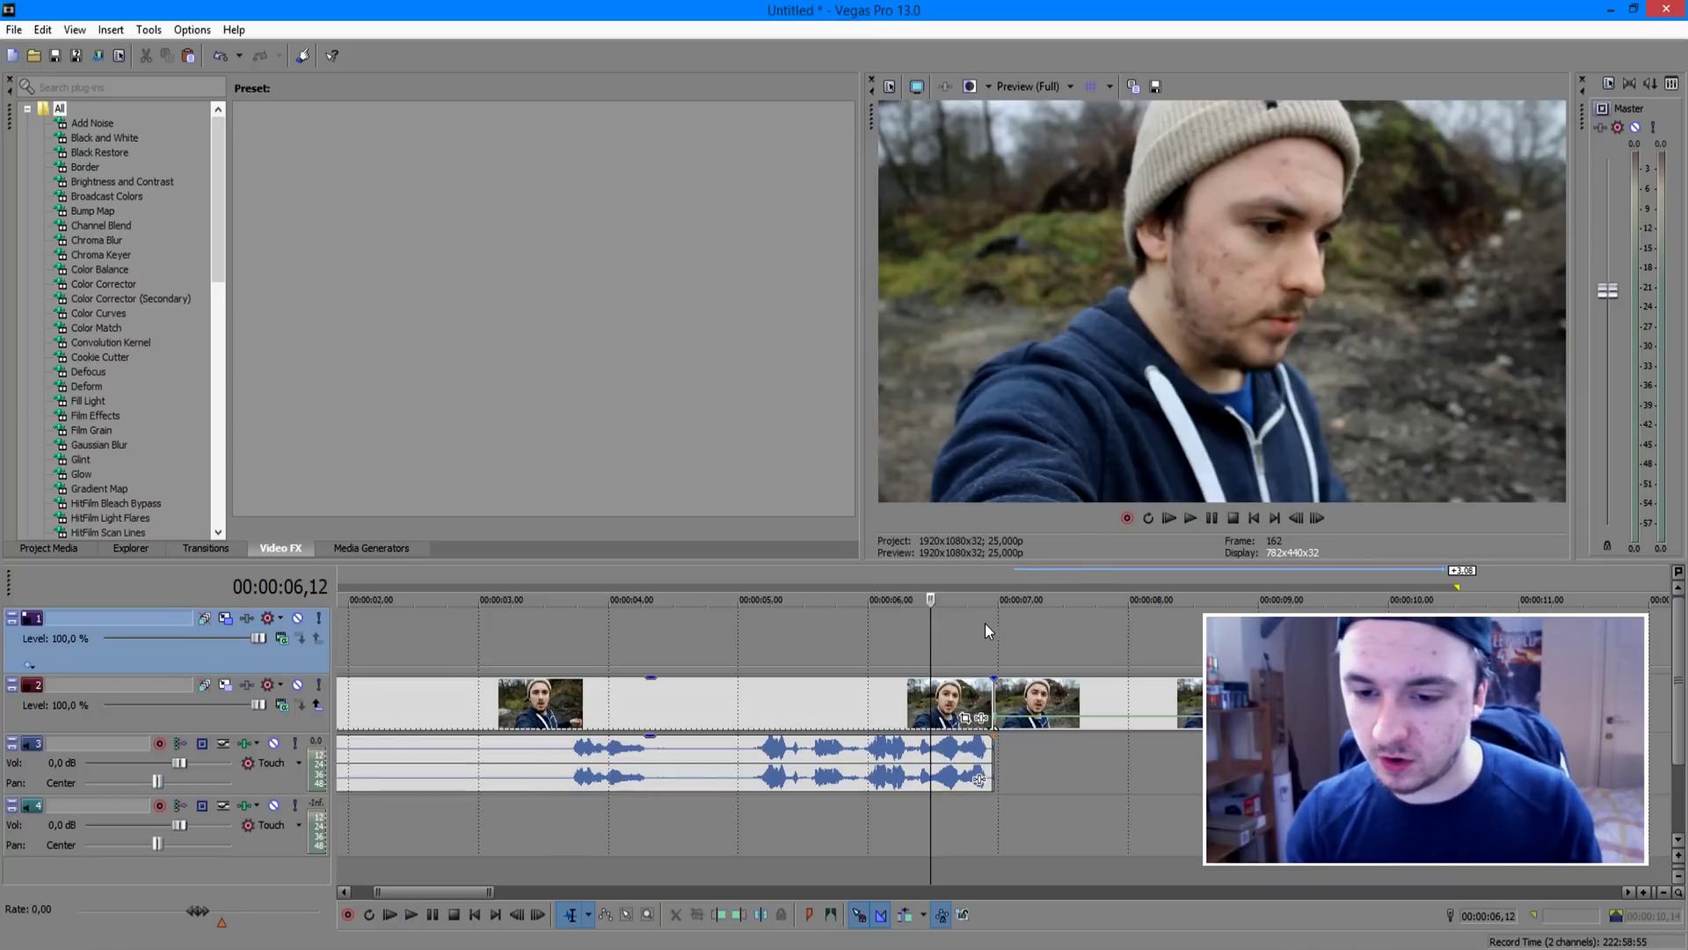
key("space")
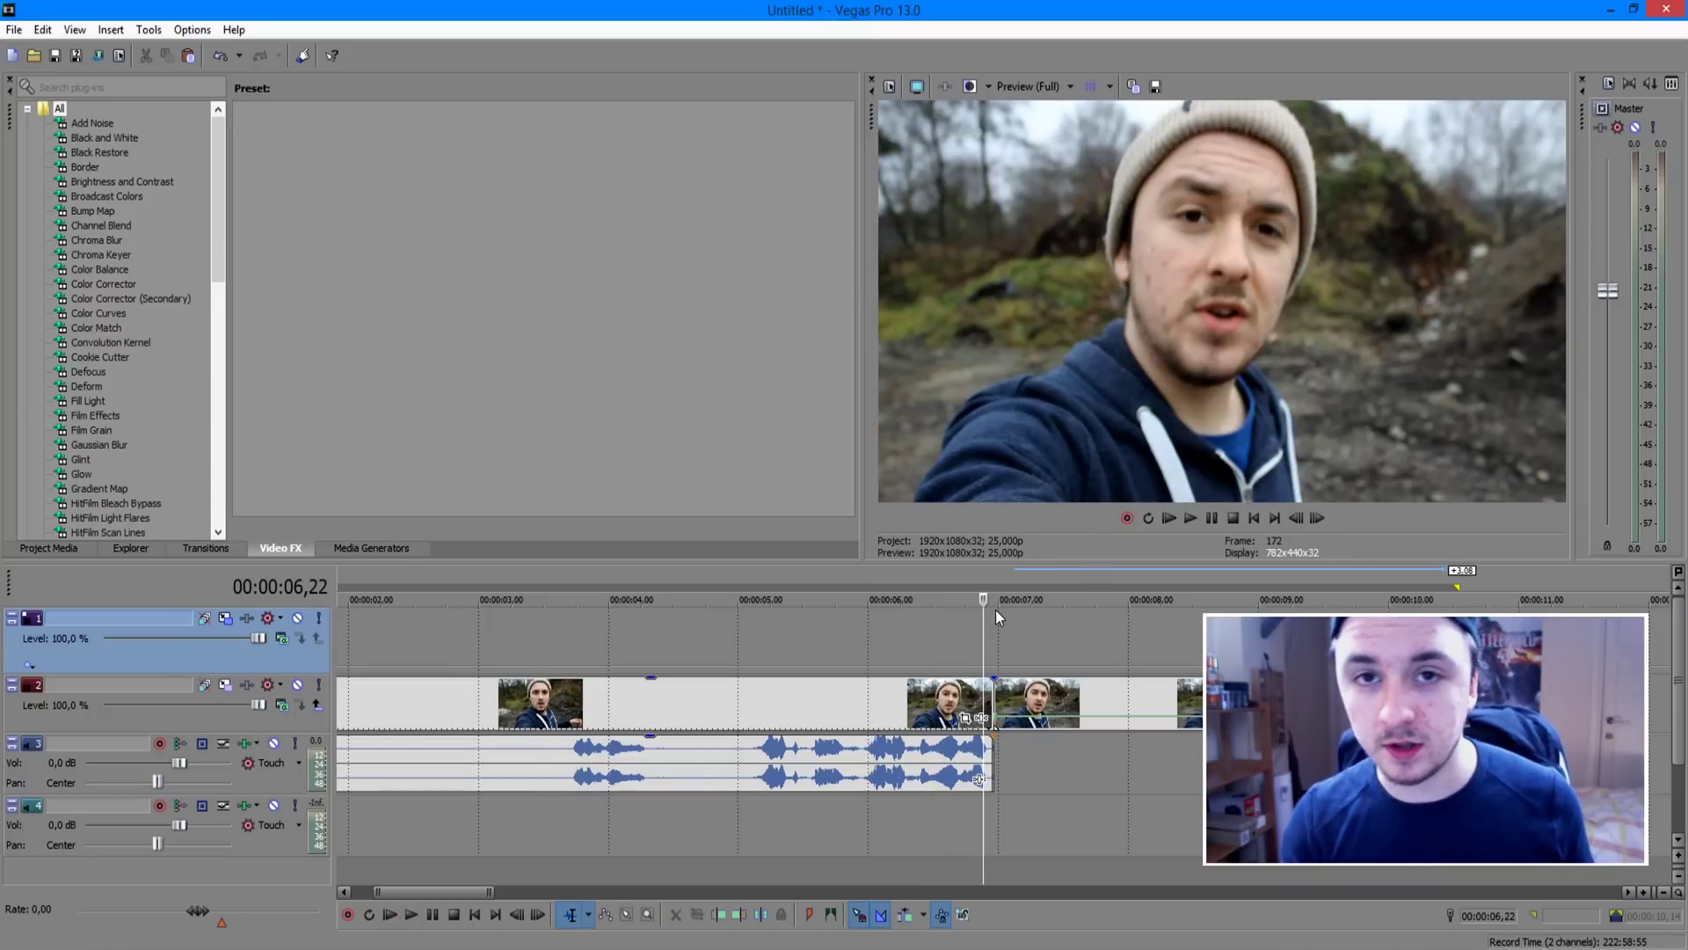
left_click(967, 623)
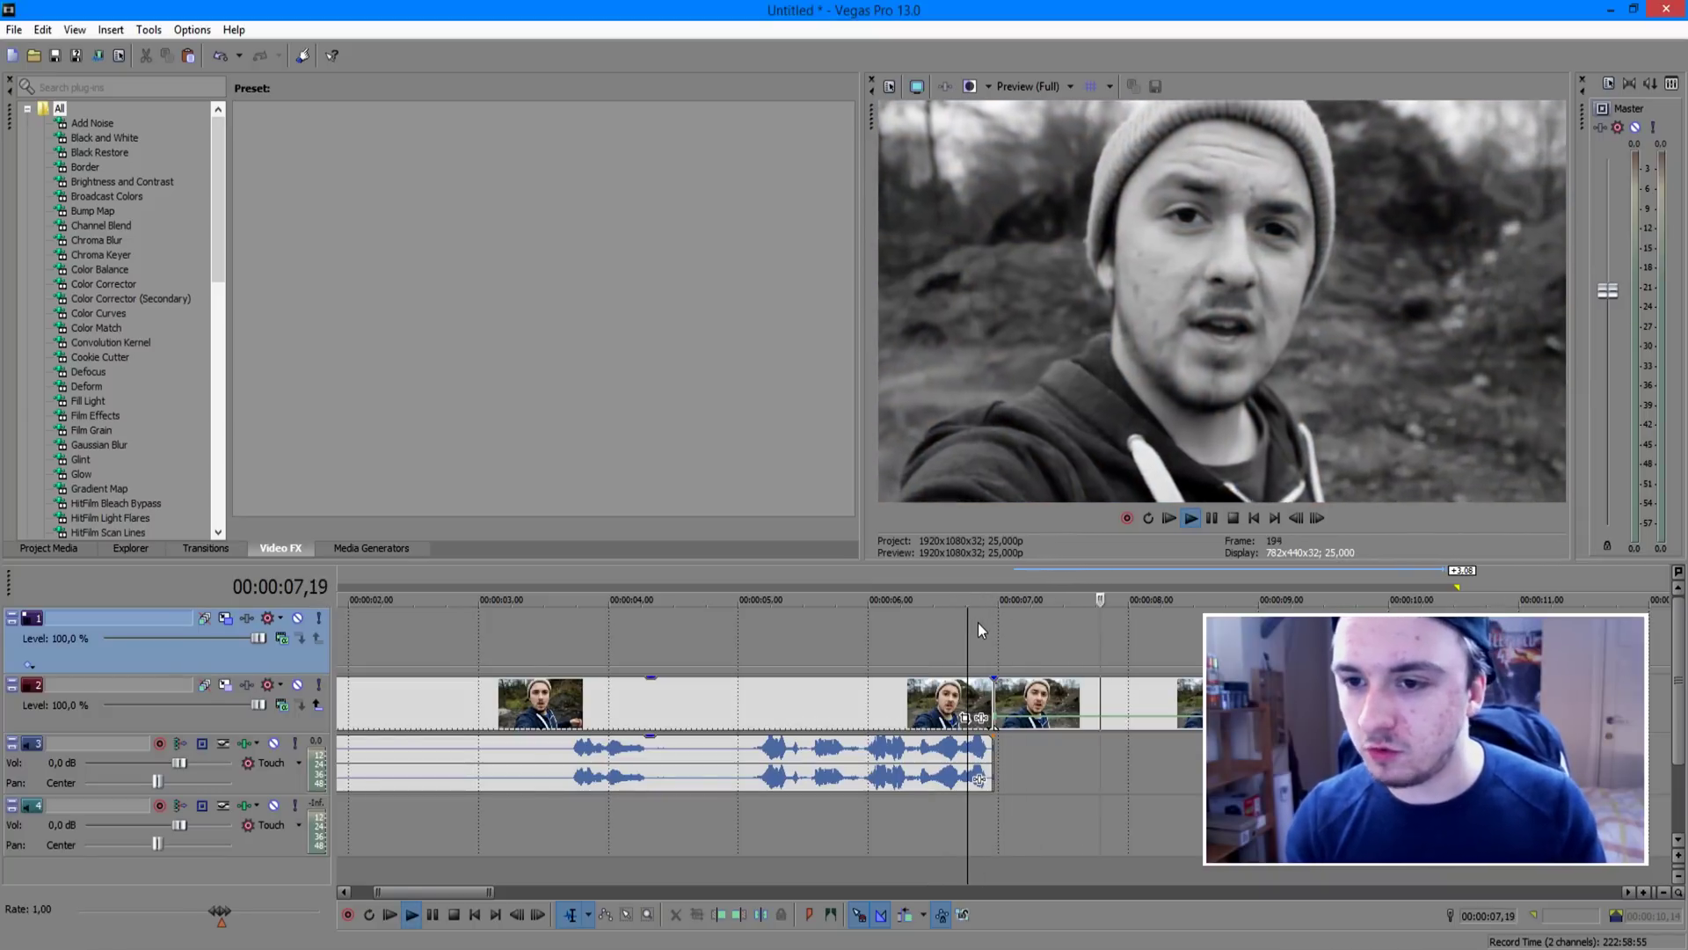
key("space")
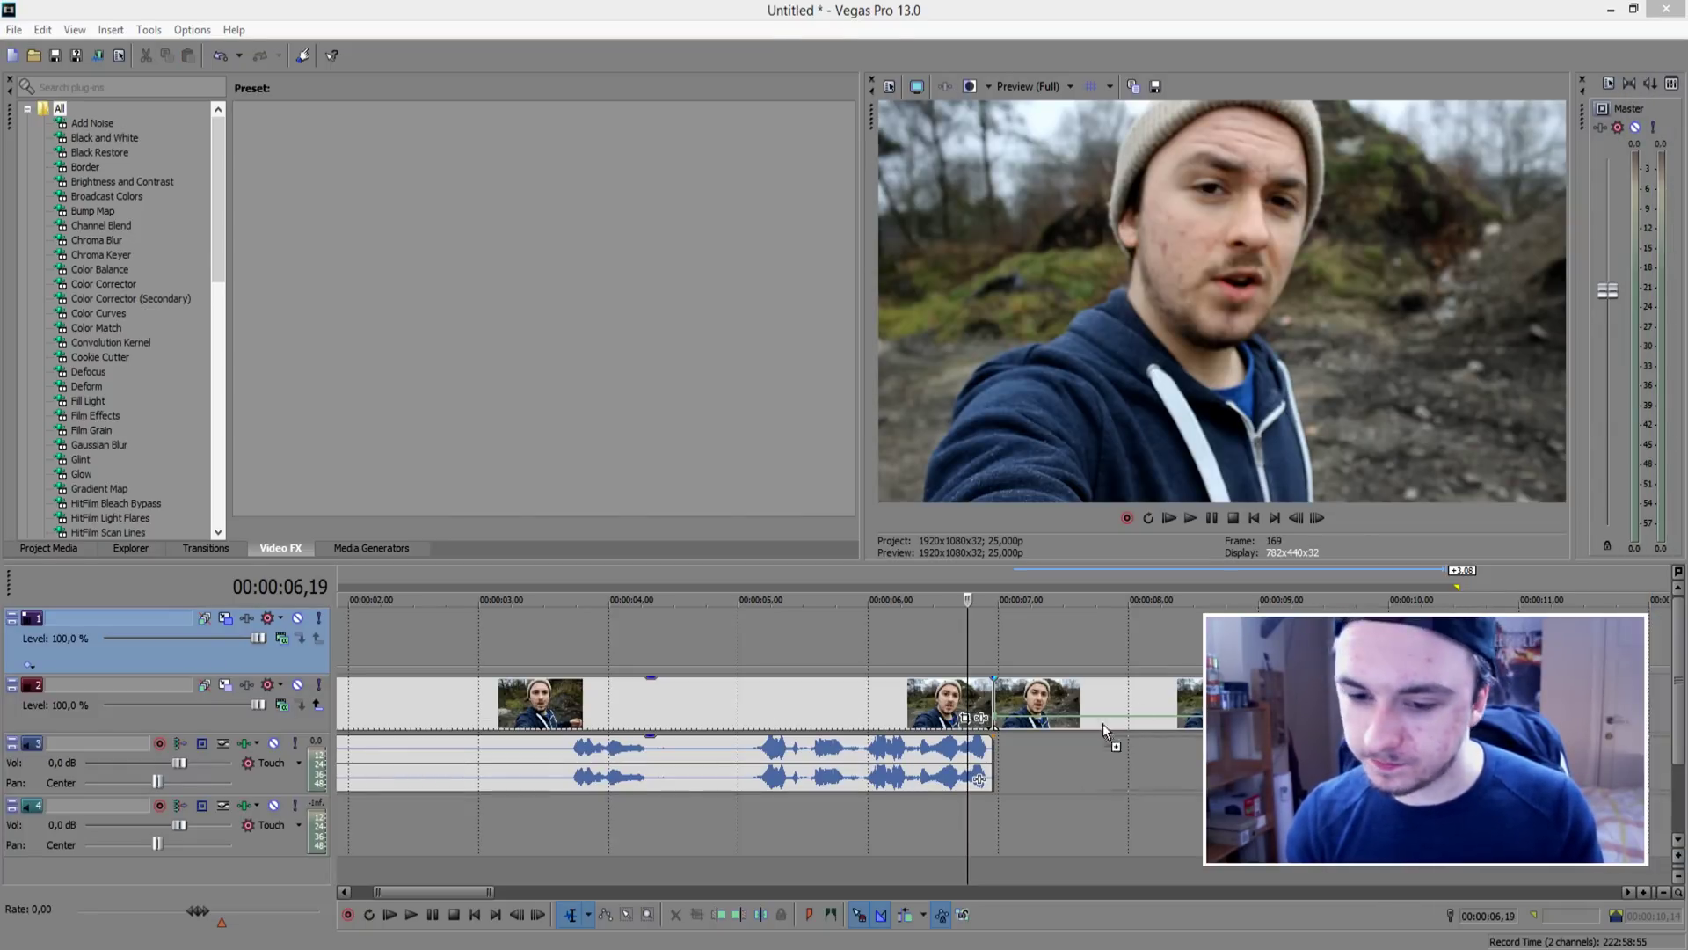
Step: Drop the music file onto audio track 3 at the freeze point and play back to check
left_click_drag(1105, 730, 1010, 764)
left_click(934, 635)
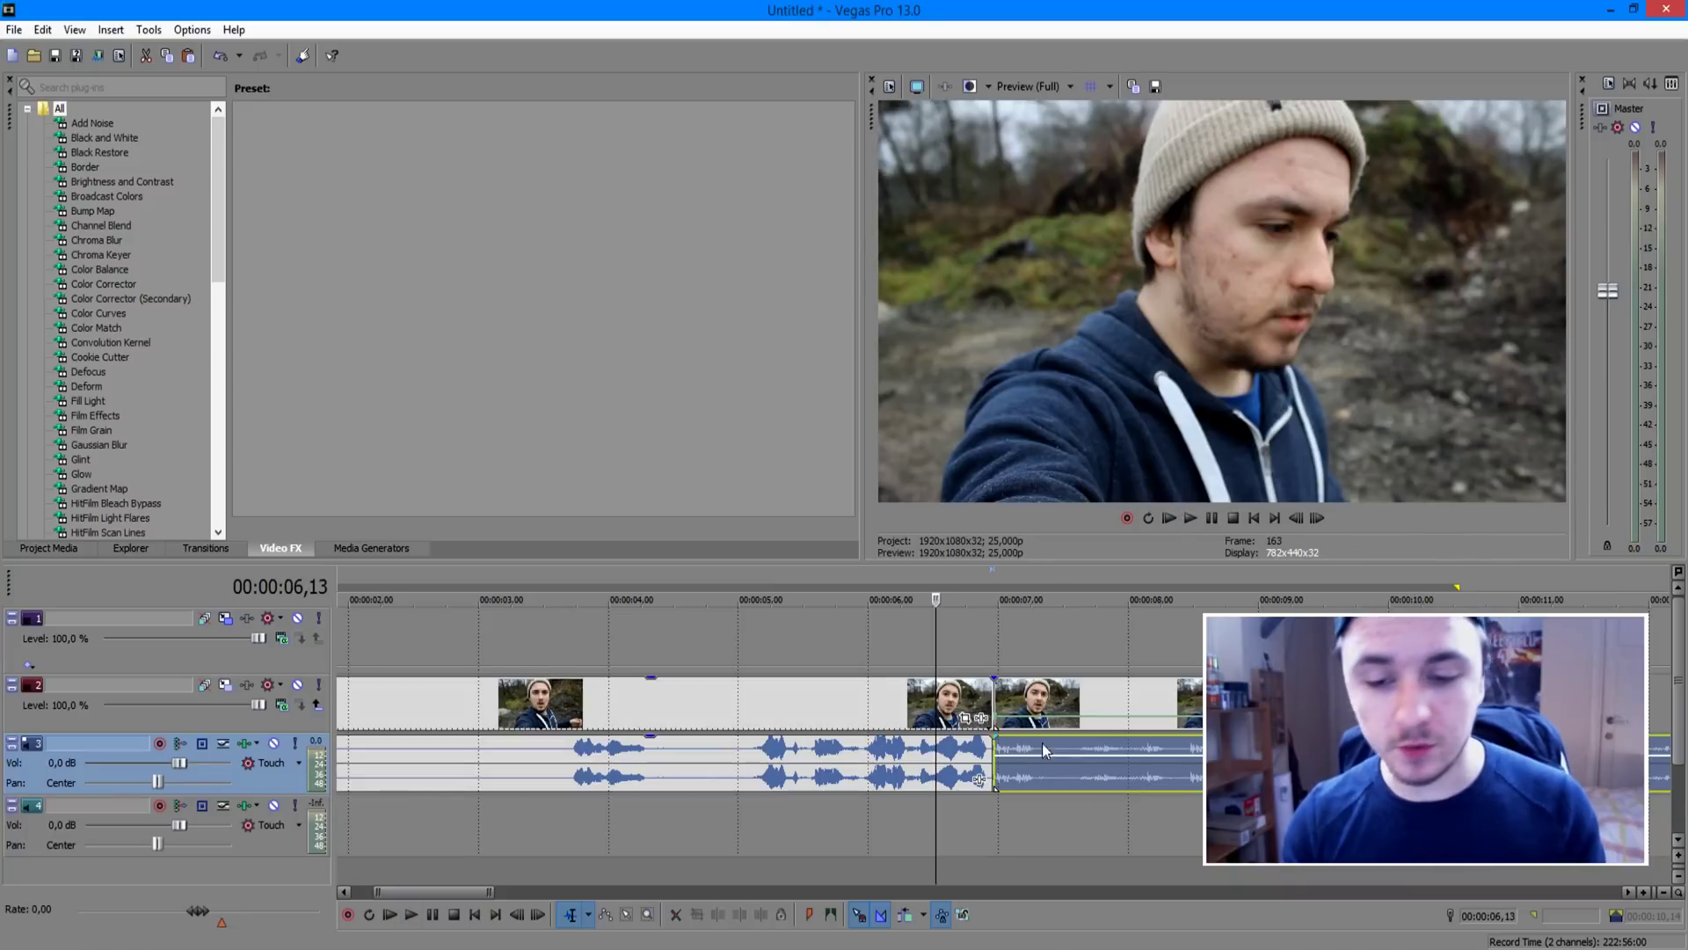
key("space")
left_click(999, 640)
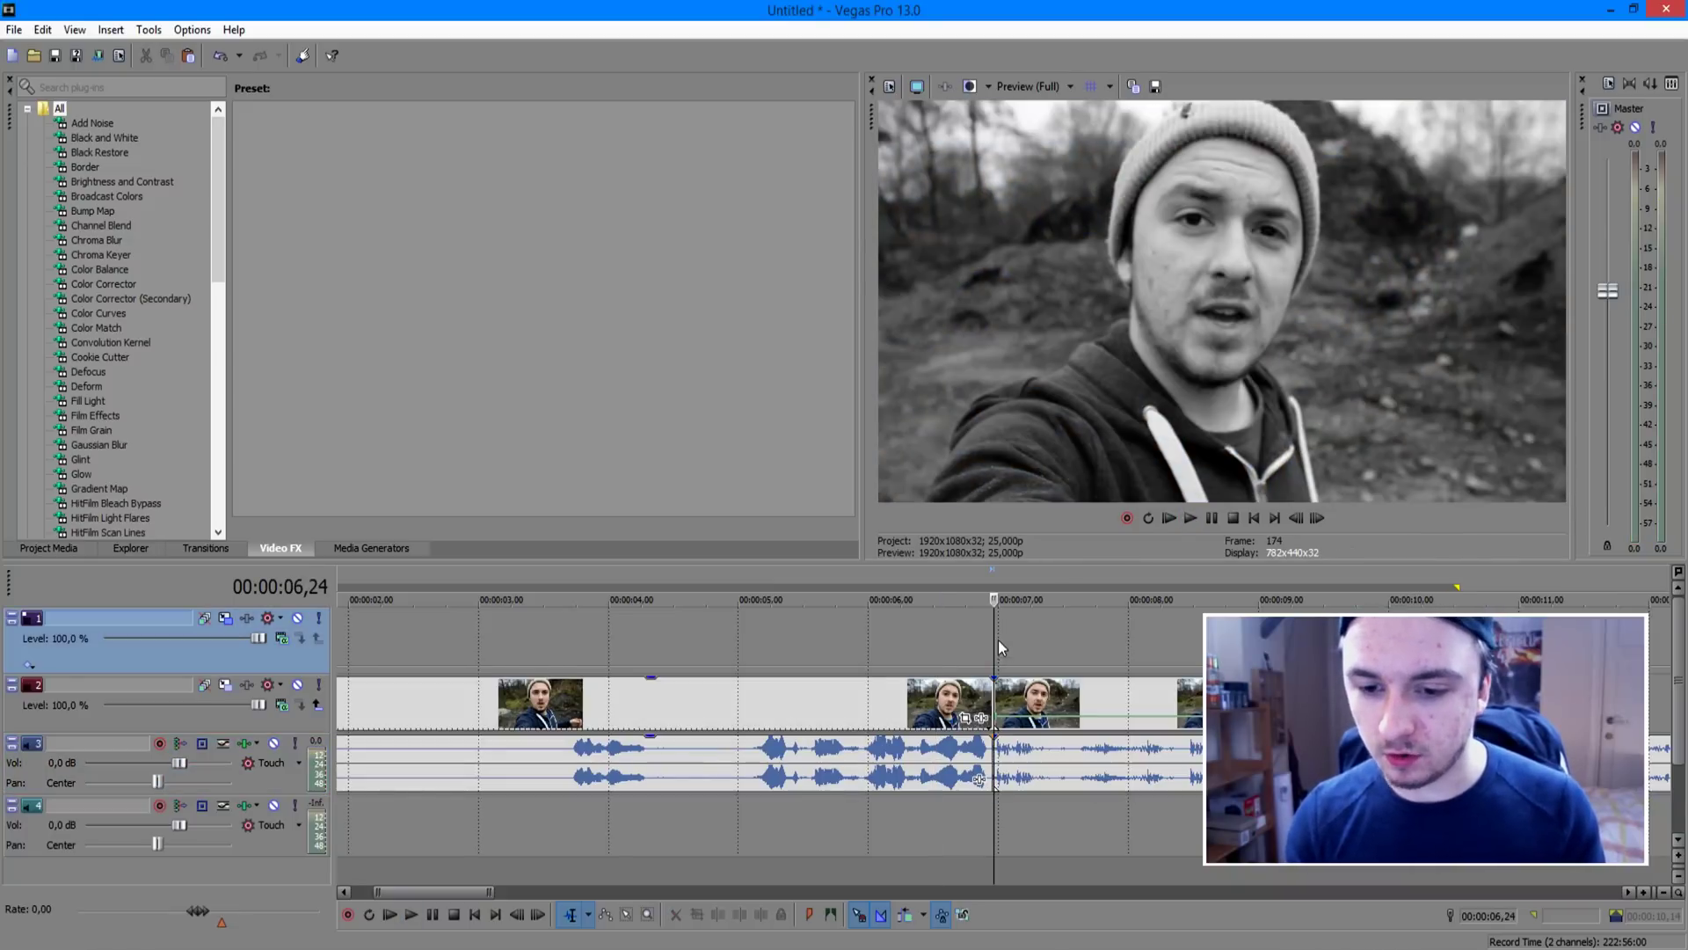
left_click(989, 632)
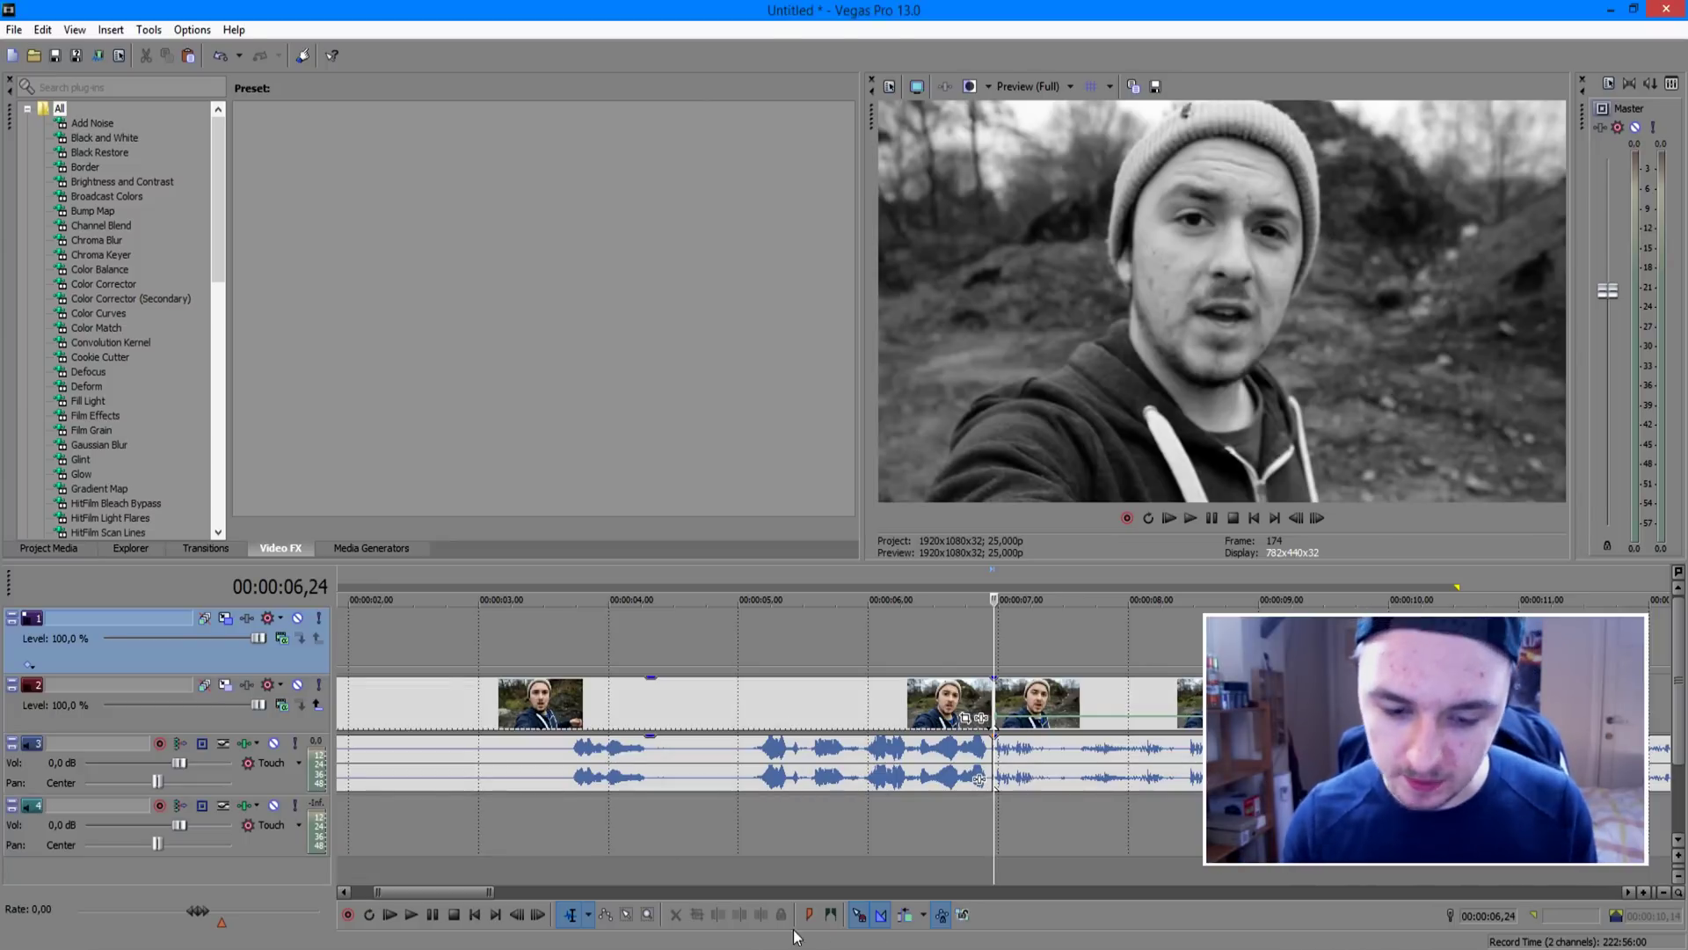
key("space")
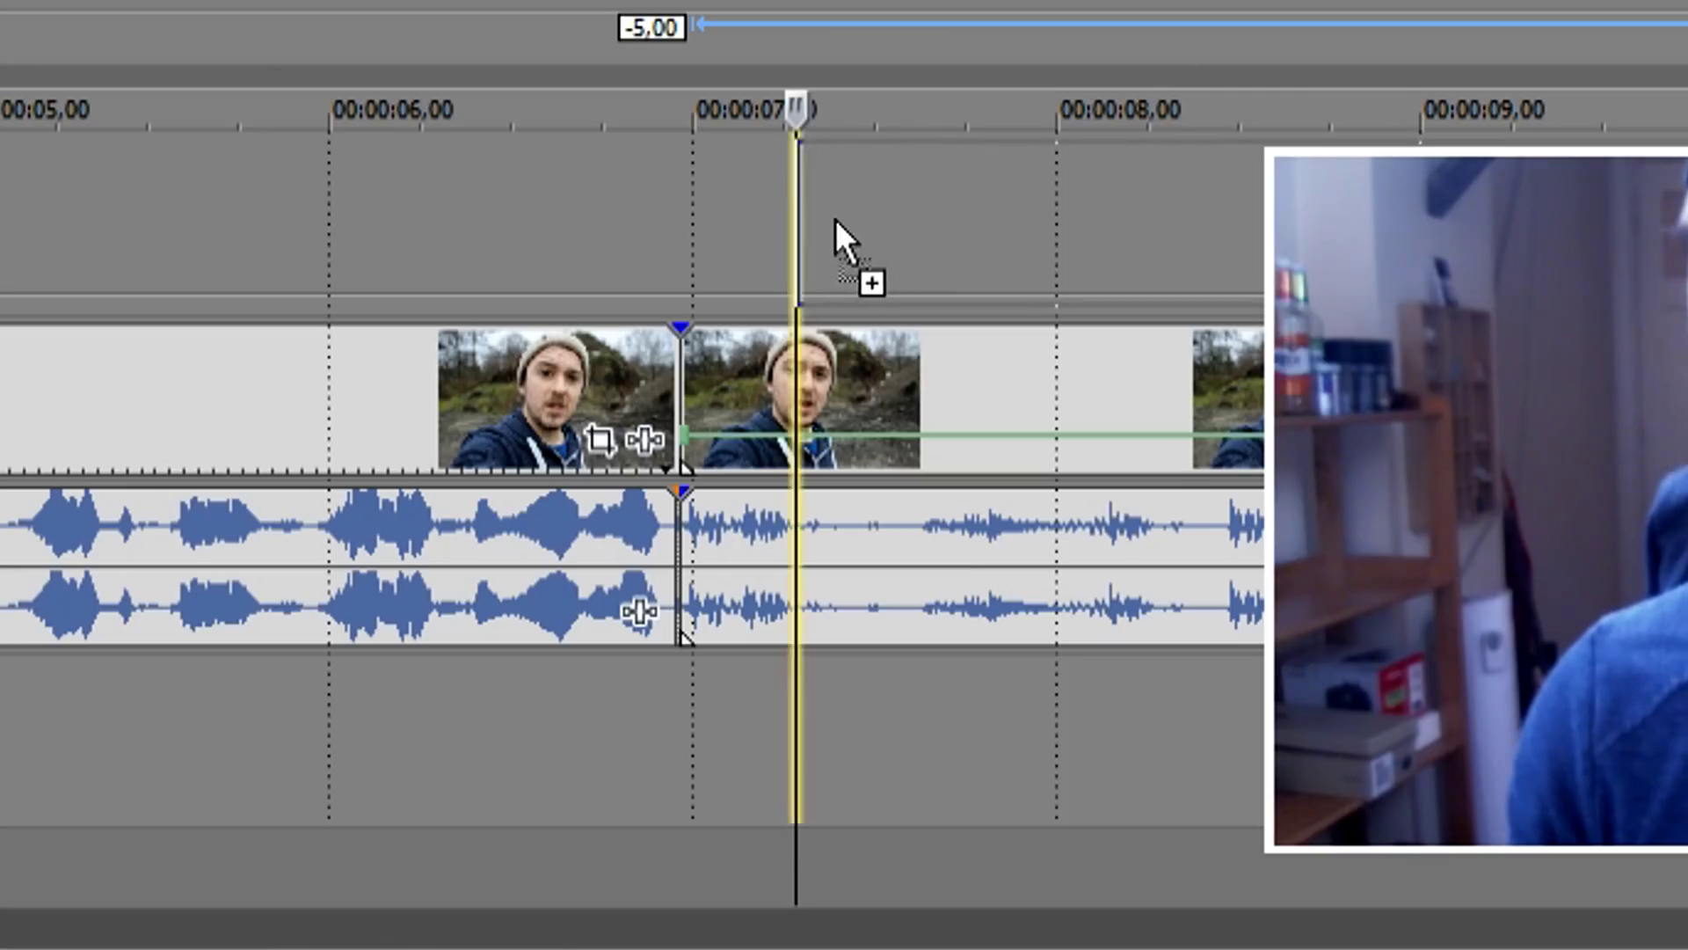
Step: Add the Thug Life PNG on track 1 above the video and preview it
left_click_drag(1051, 649, 1027, 632)
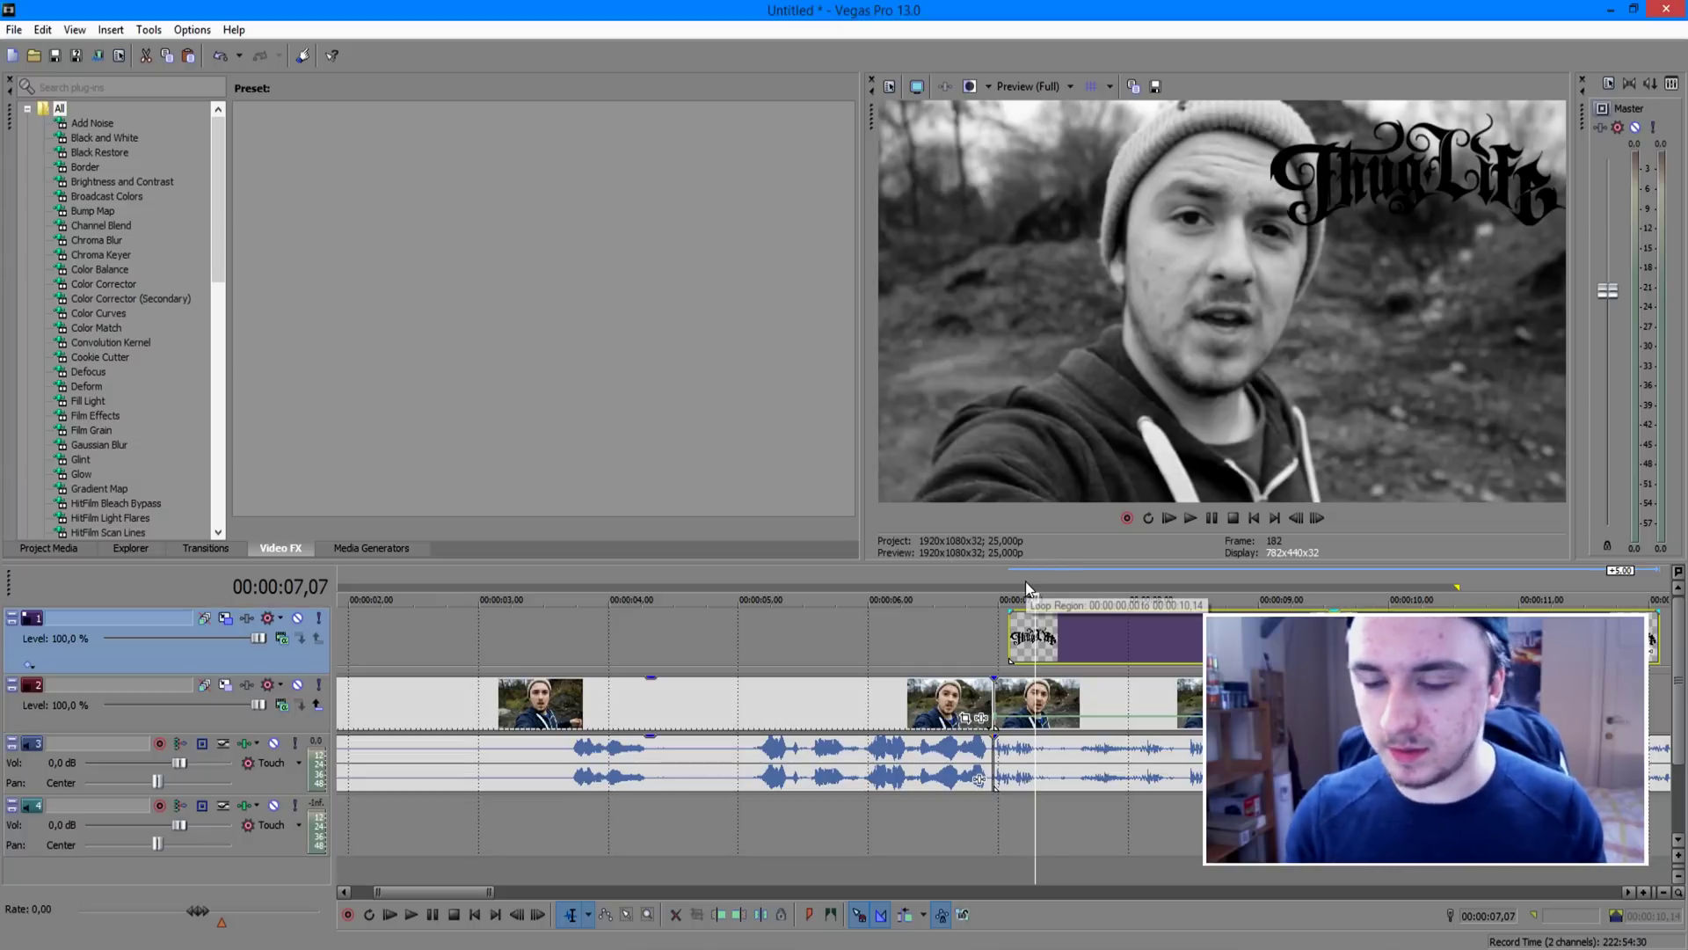
left_click(989, 626)
key("space")
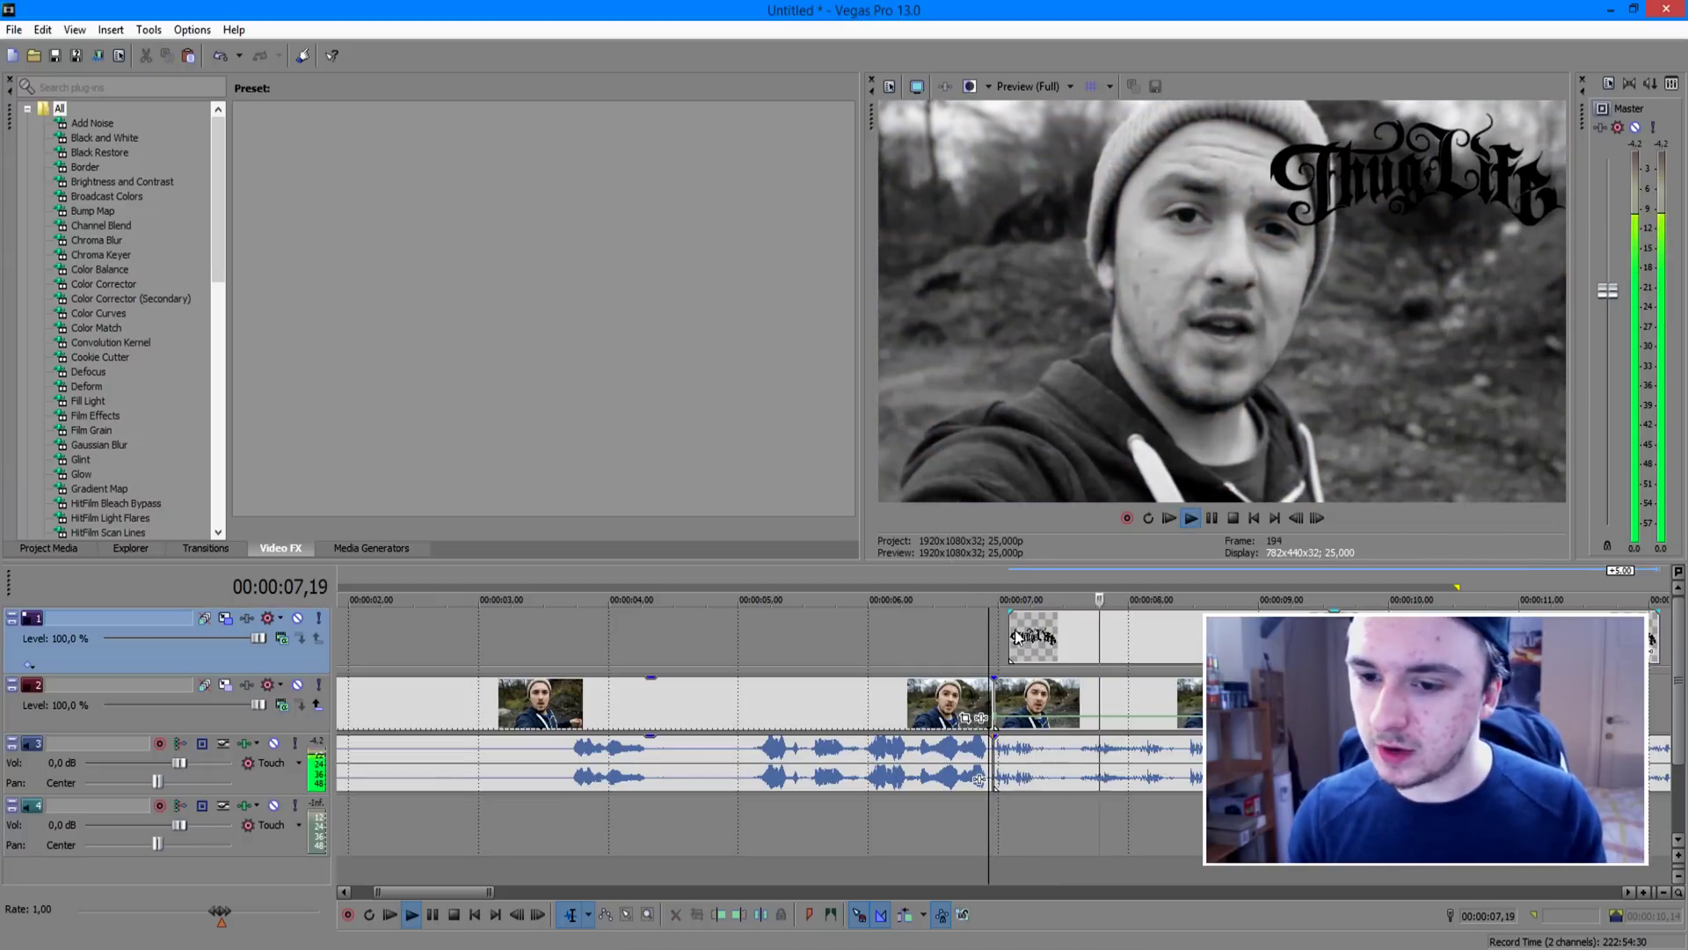
key("space")
Step: In Track Motion, restore, shrink and tilt the Thug Life logo 7.5° near the top right
left_click(1106, 626)
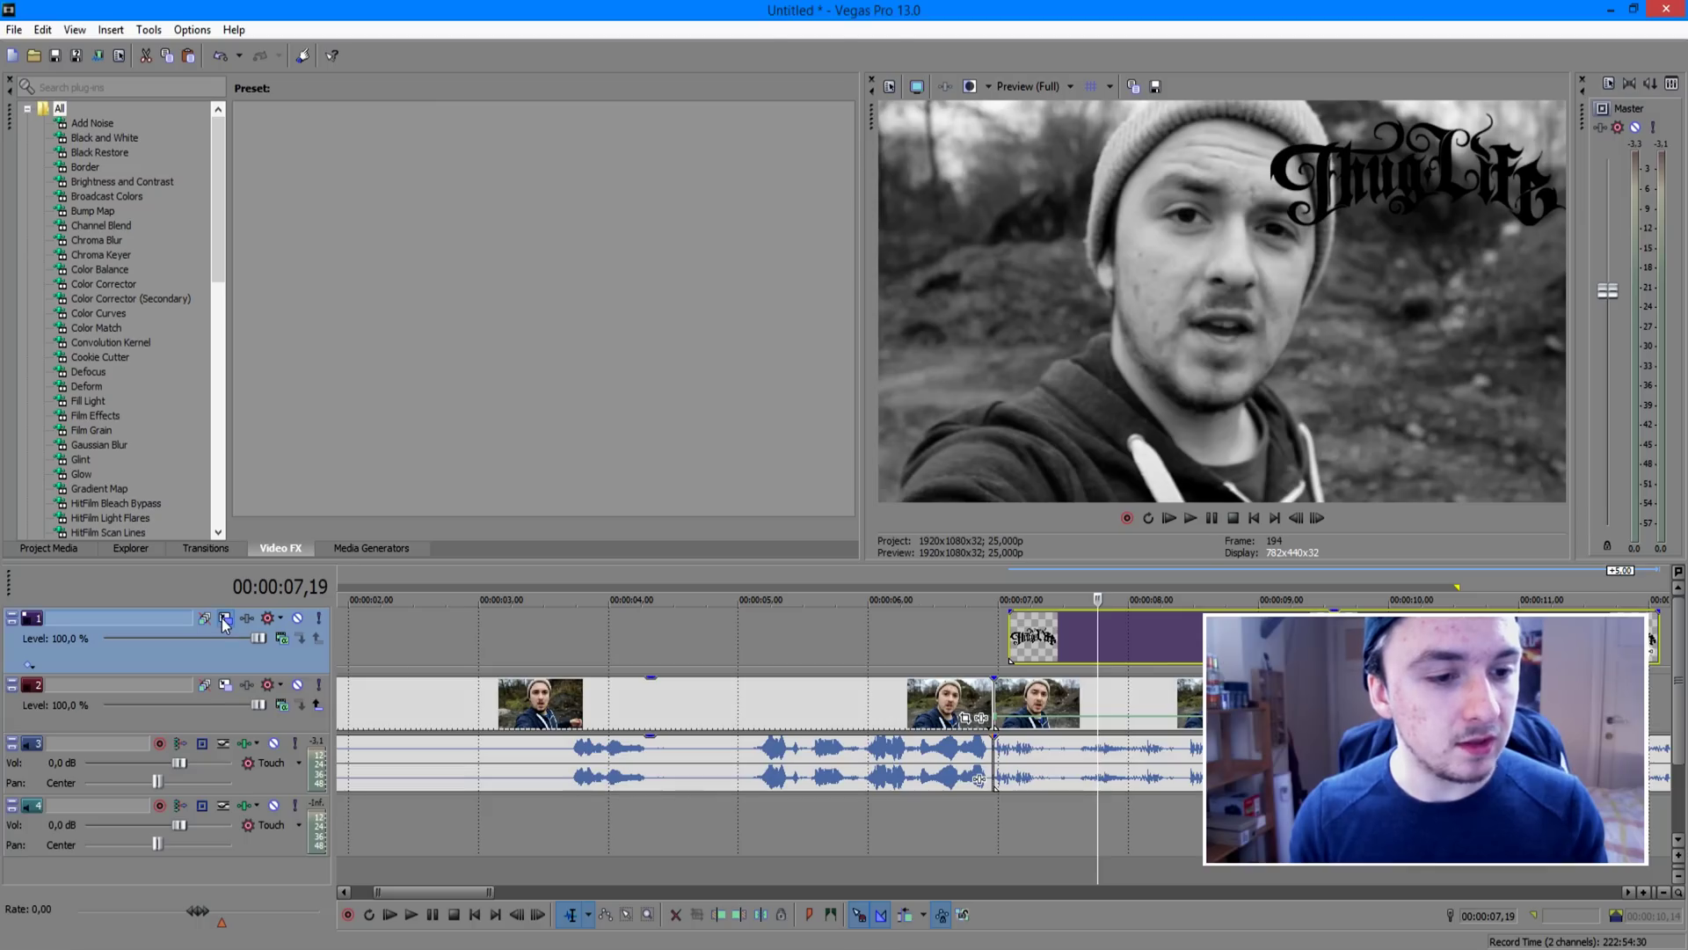
left_click(619, 377)
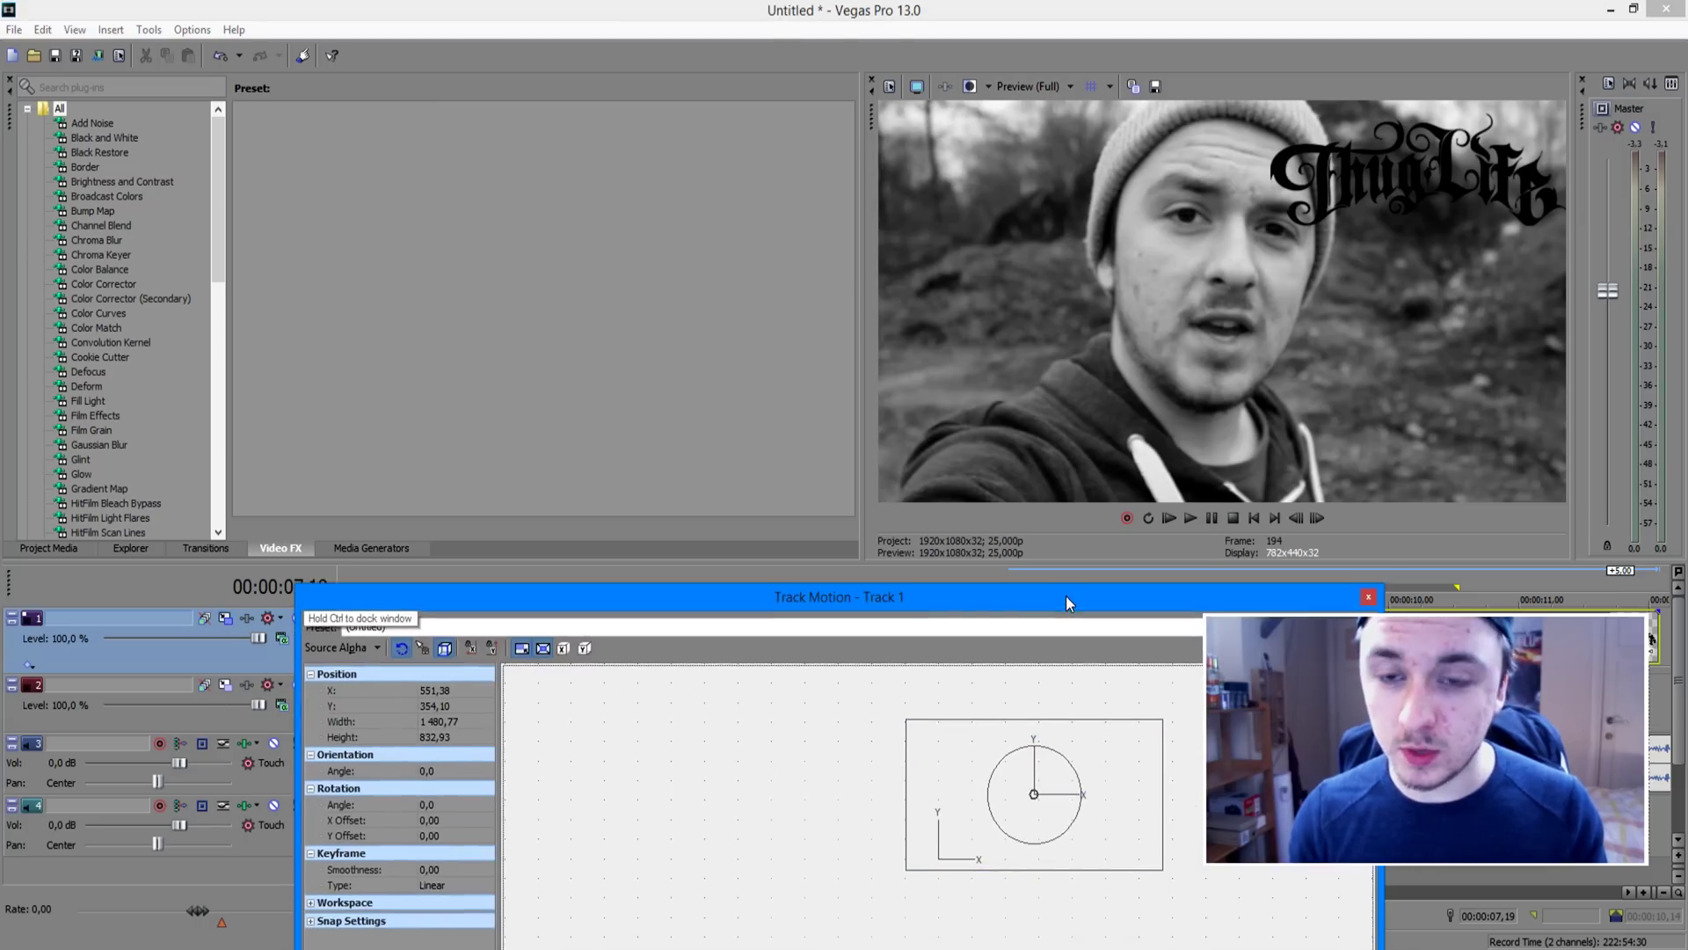
left_click_drag(1066, 603, 1061, 554)
left_click_drag(1157, 676, 991, 708)
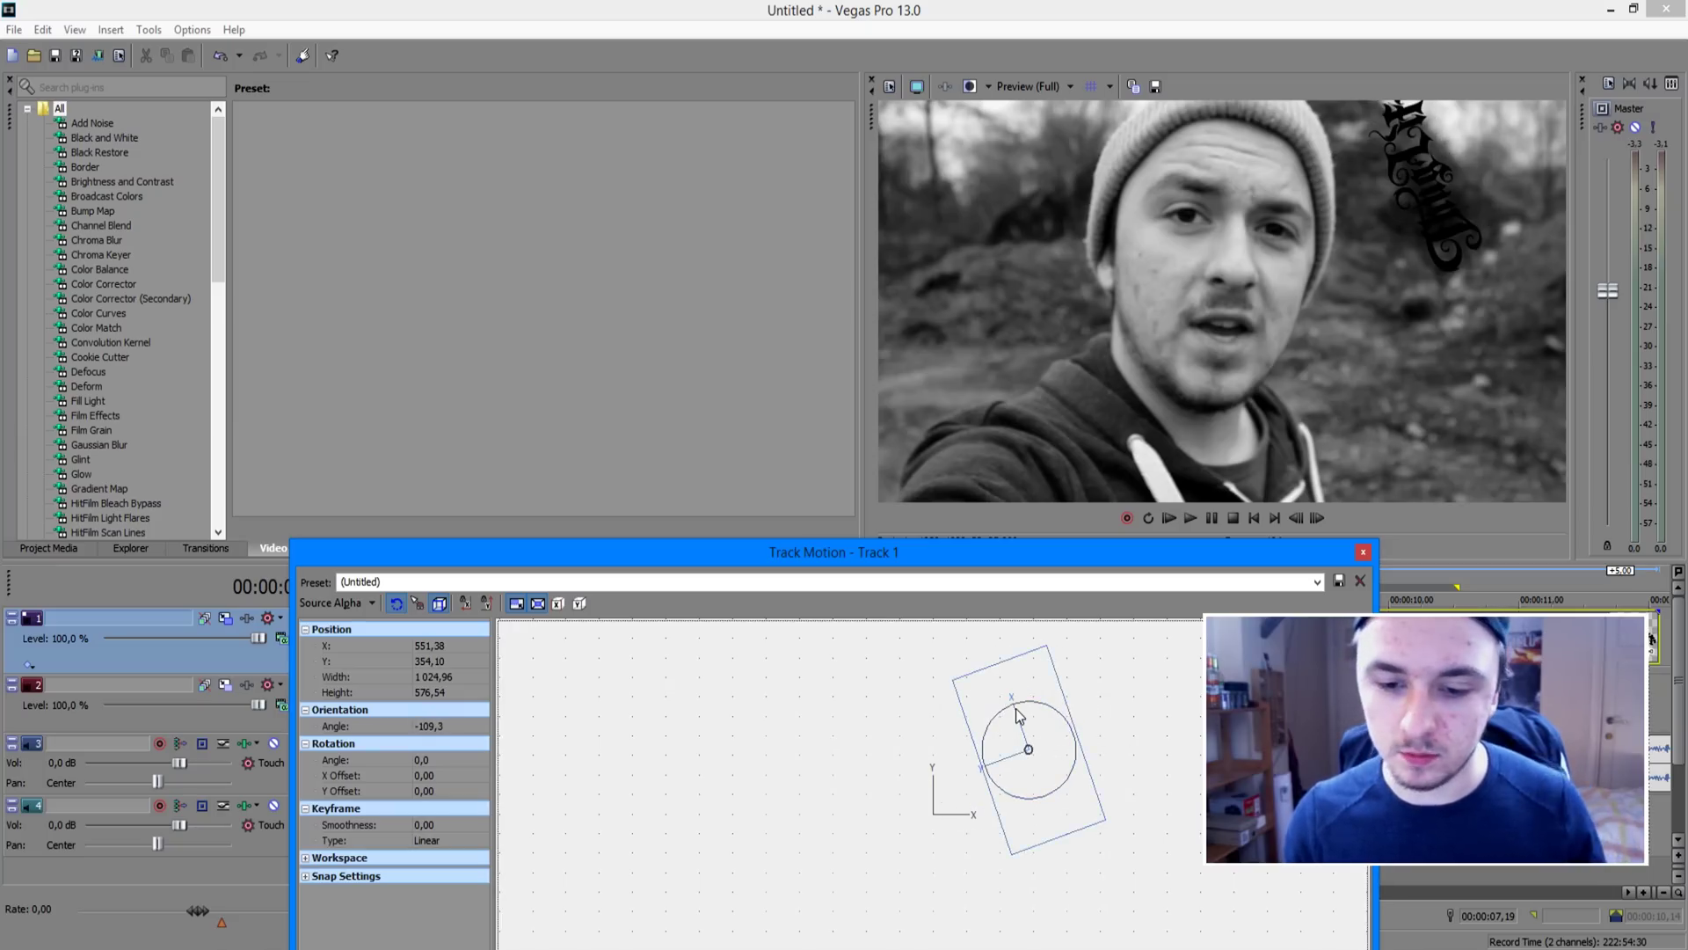
right_click(1017, 714)
left_click(1055, 717)
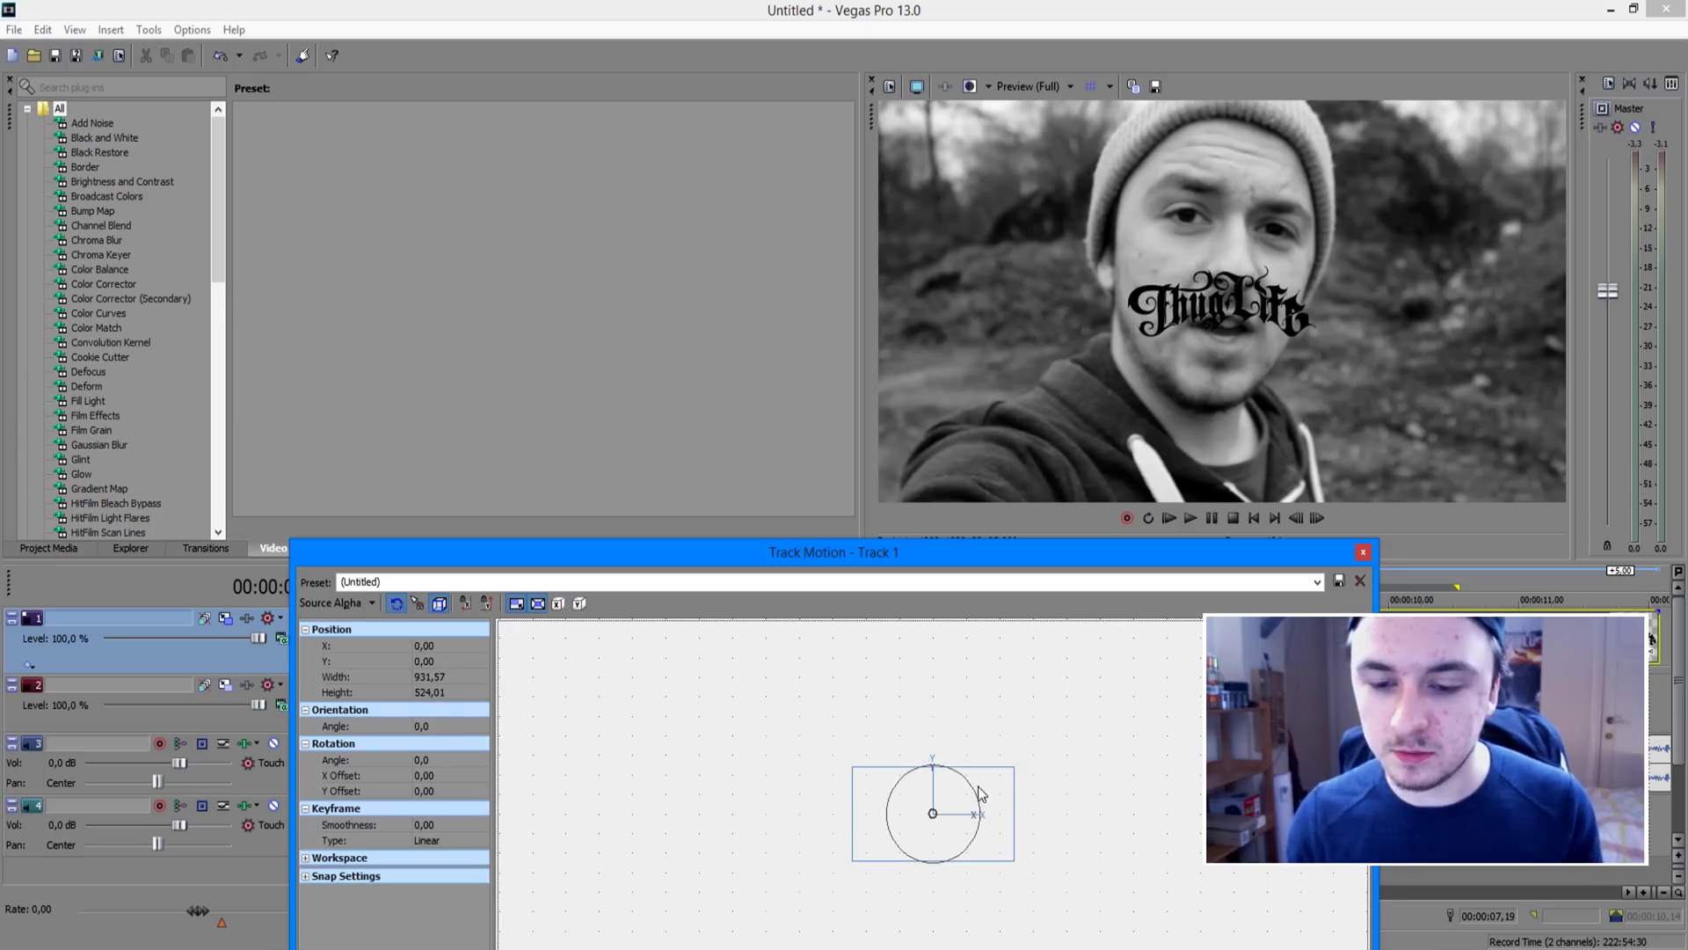
left_click_drag(981, 793, 1116, 726)
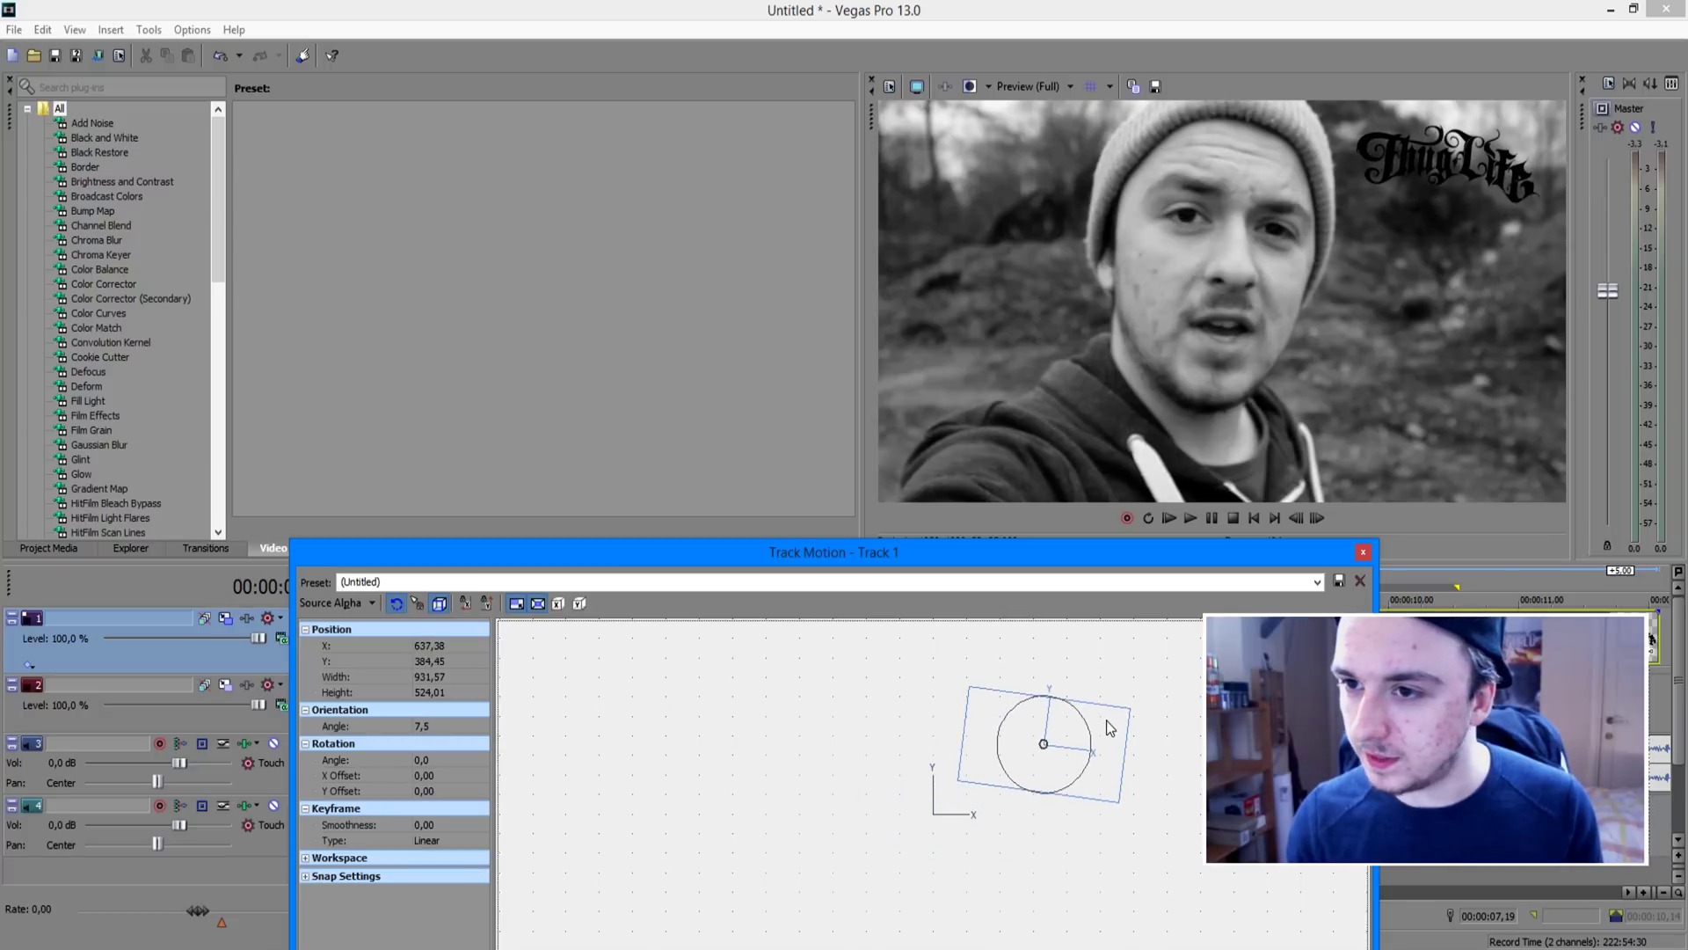
left_click(1363, 551)
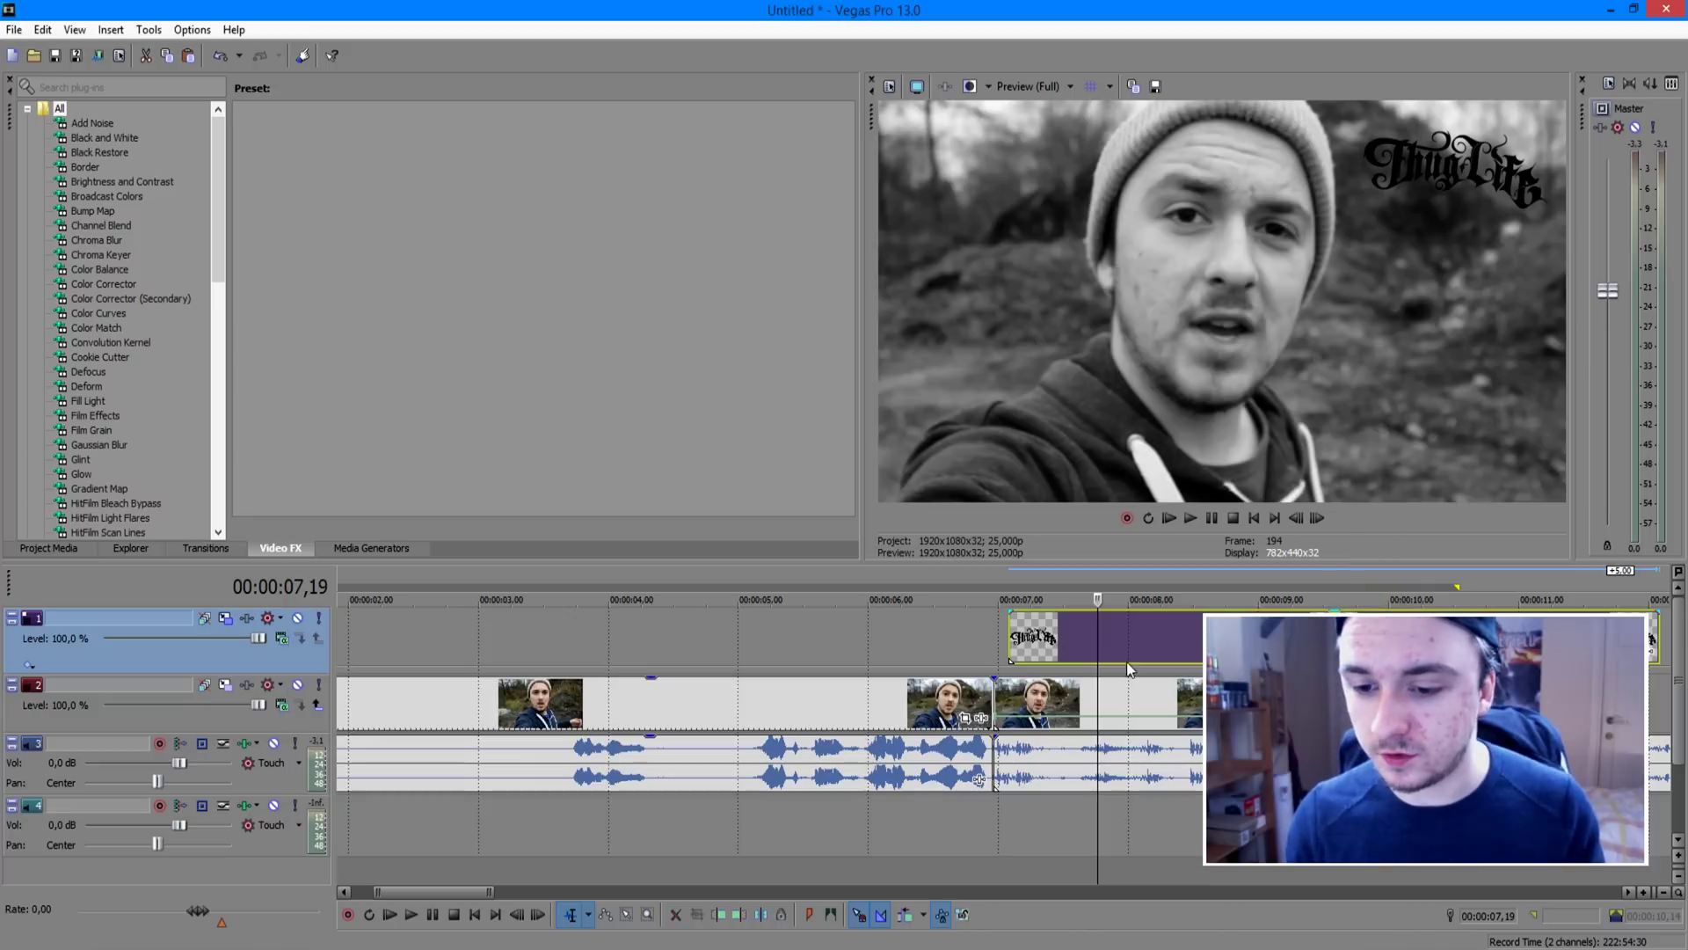
Step: Set the play position to 06,12, where the frozen frame begins
left_click(931, 634)
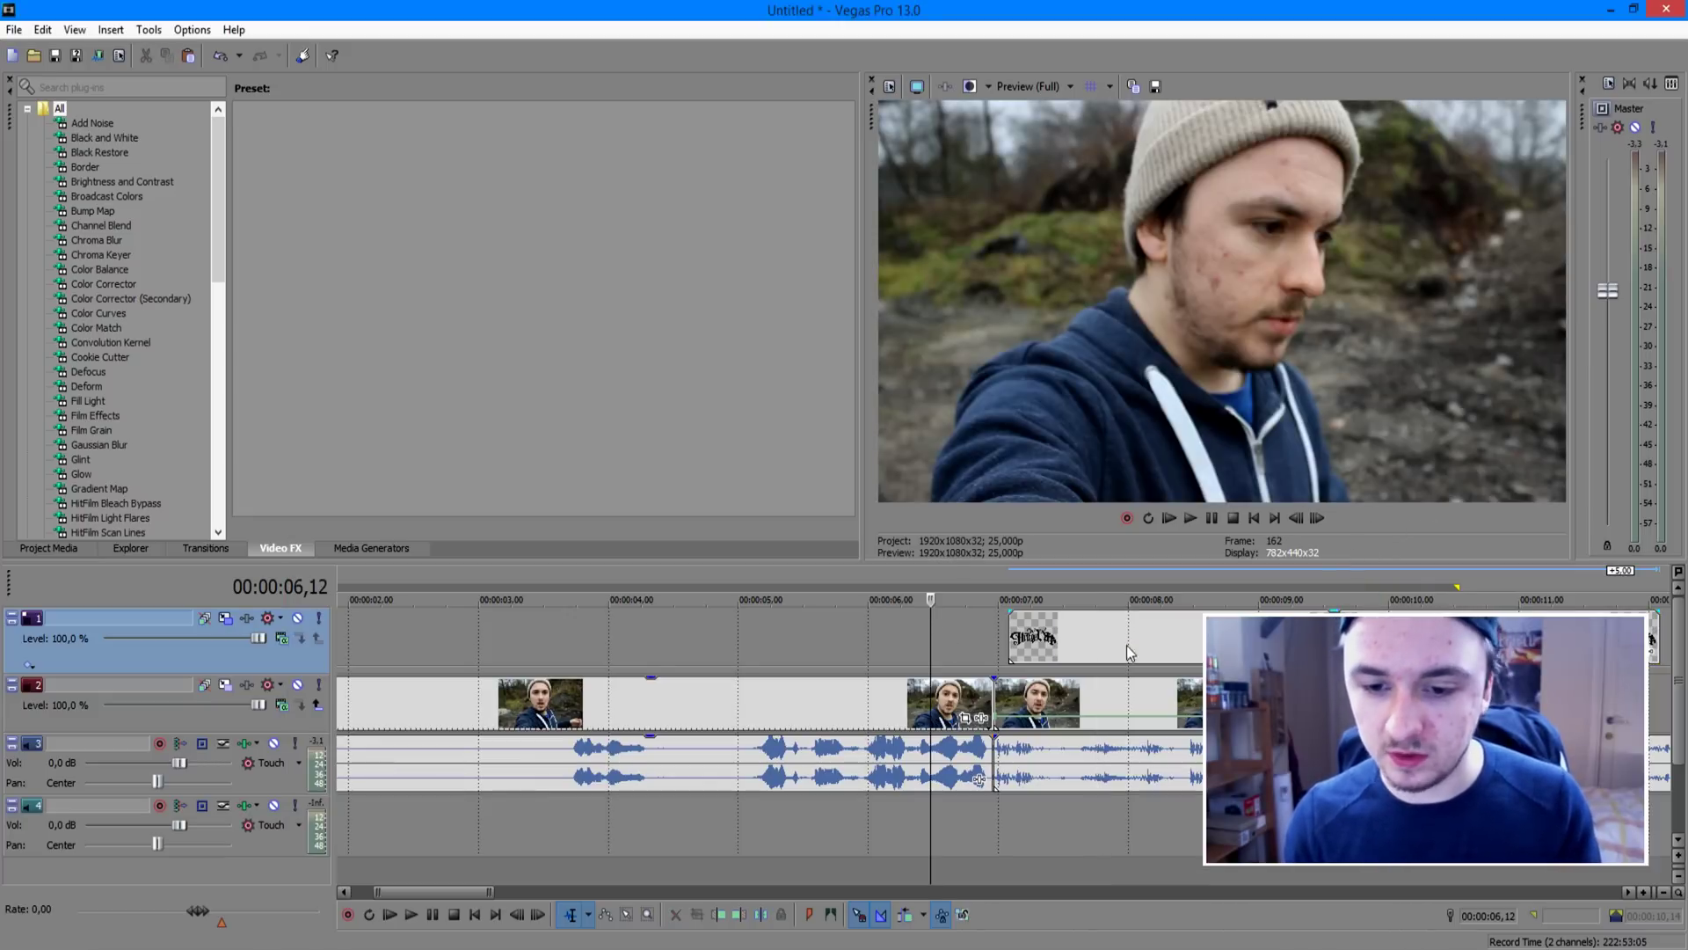